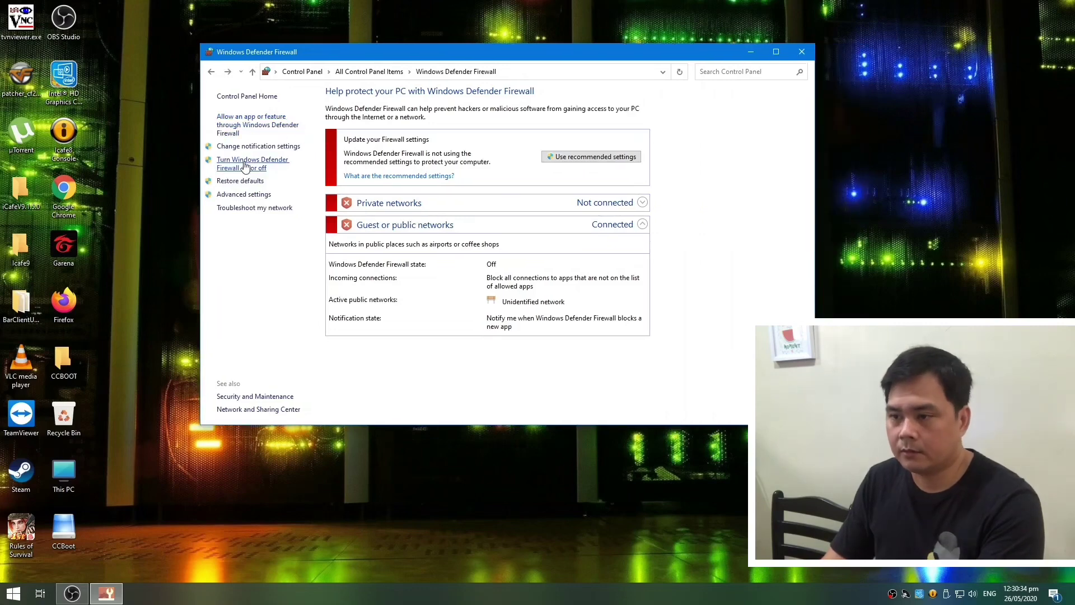
Step: Open the list of apps allowed through Windows Defender Firewall and look through its entries
click(245, 128)
drag(360, 48, 317, 50)
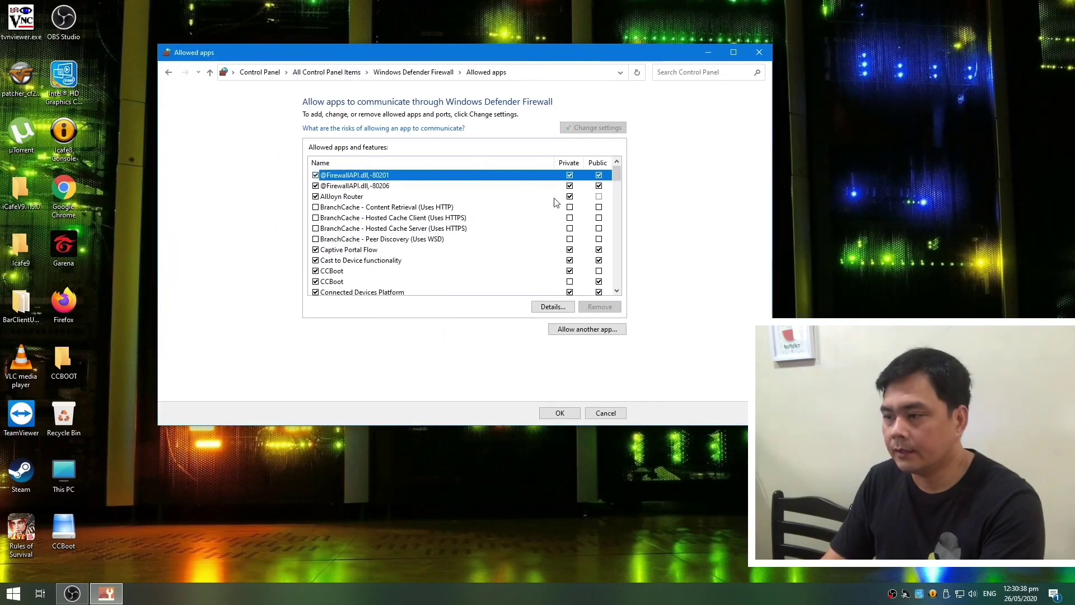
mouse_move(616, 166)
mouse_down()
mouse_move(612, 187)
mouse_move(571, 210)
mouse_up()
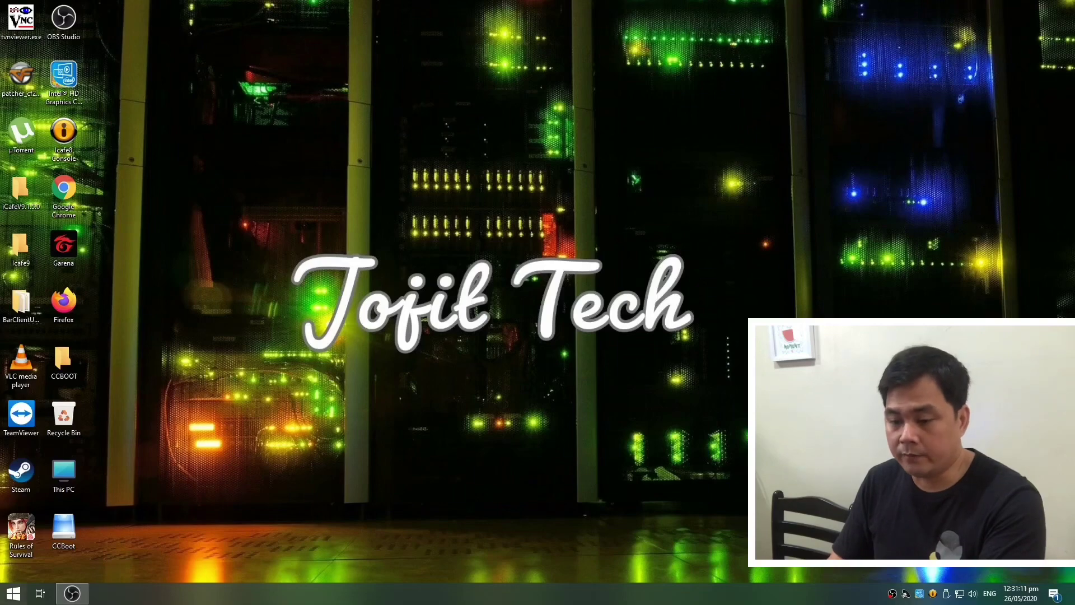
Step: Search the Start menu for "services" and open the Services console
click(14, 593)
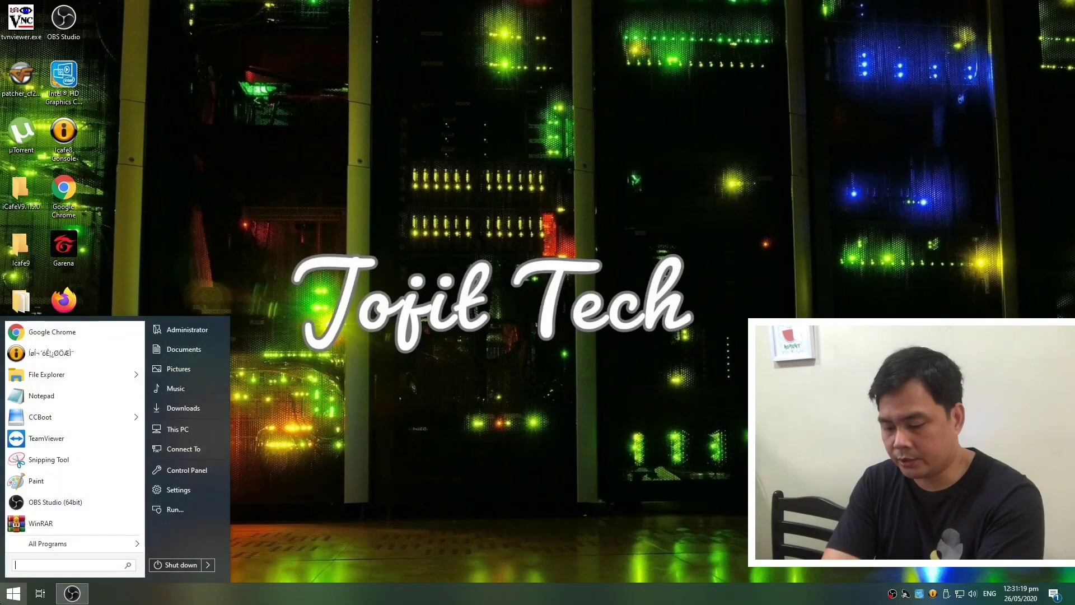
text(ser)
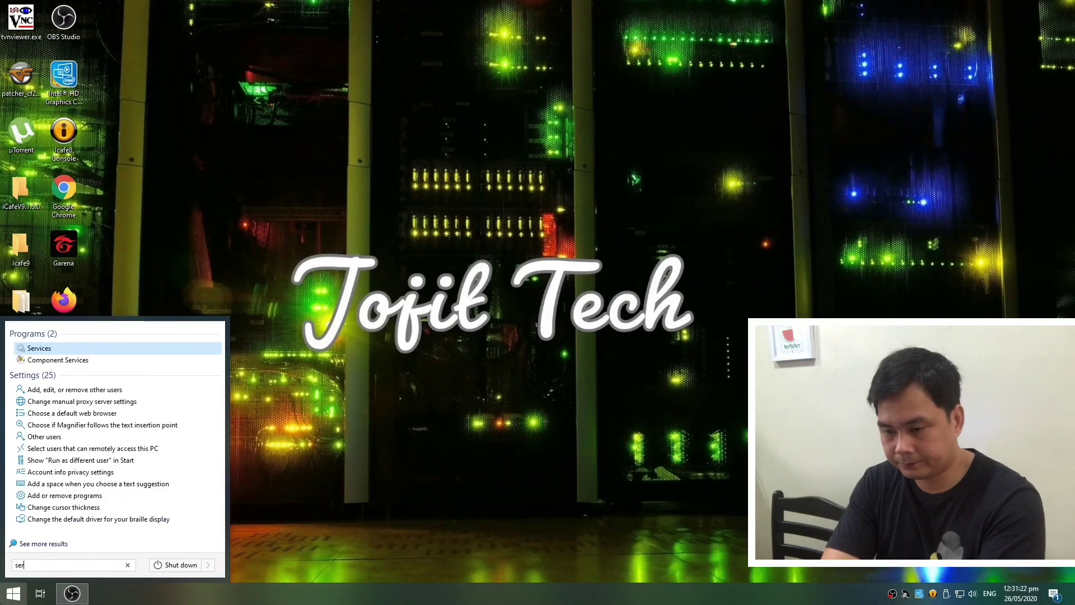
text(vices)
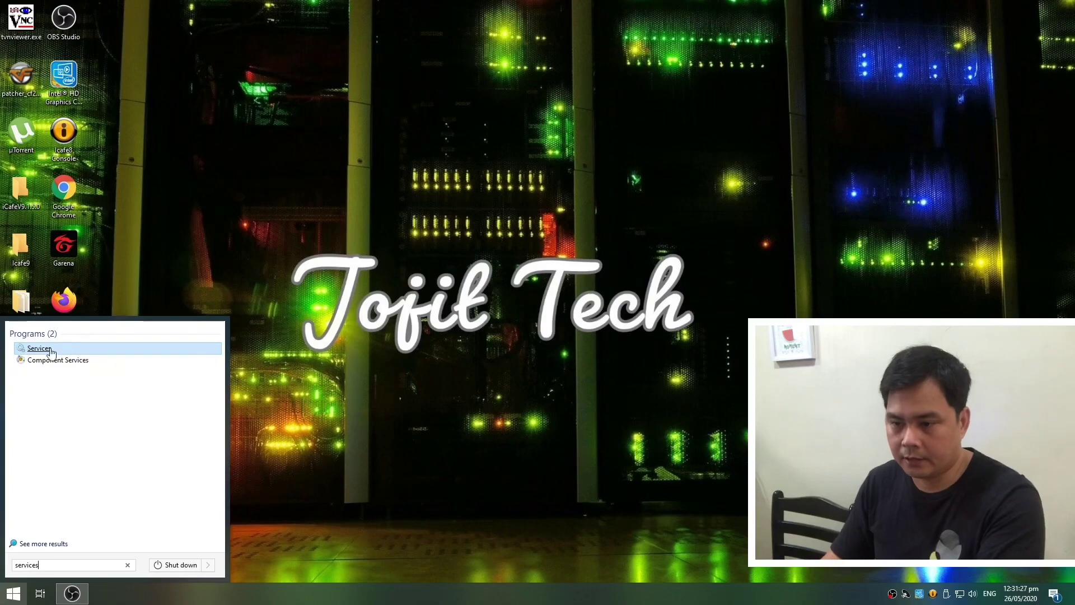
click(46, 348)
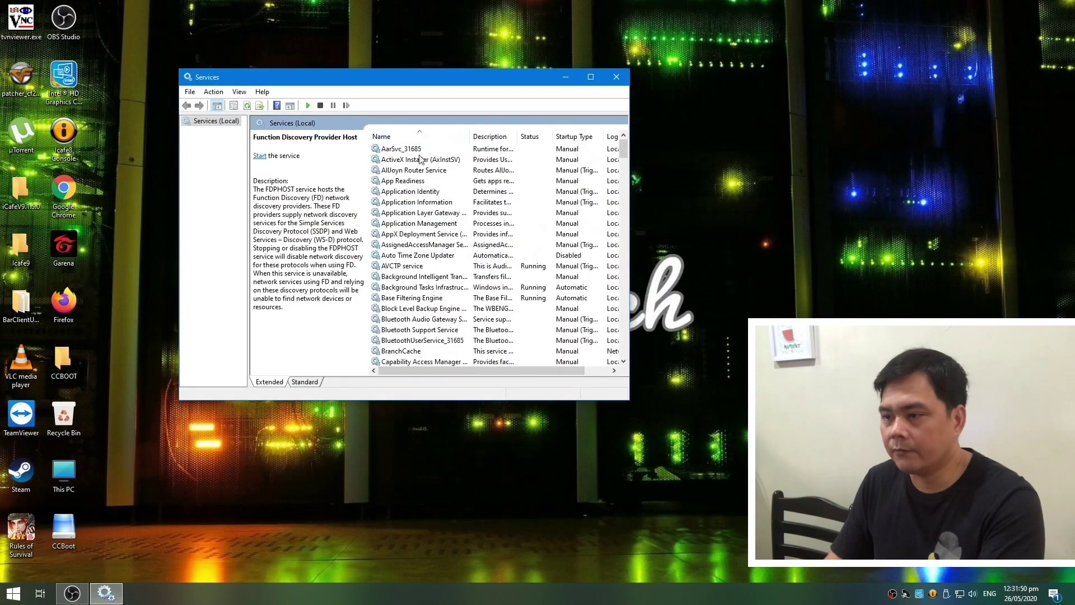
Step: Start the Function Discovery Provider Host service and set its startup type to Automatic
key(Down)
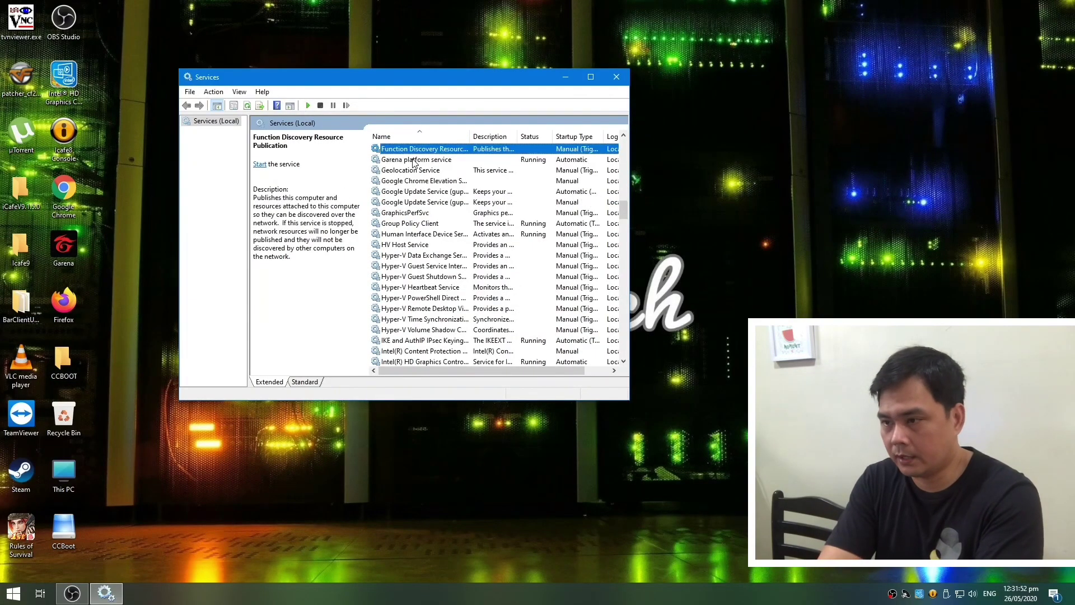
scroll(417, 168, up, 1)
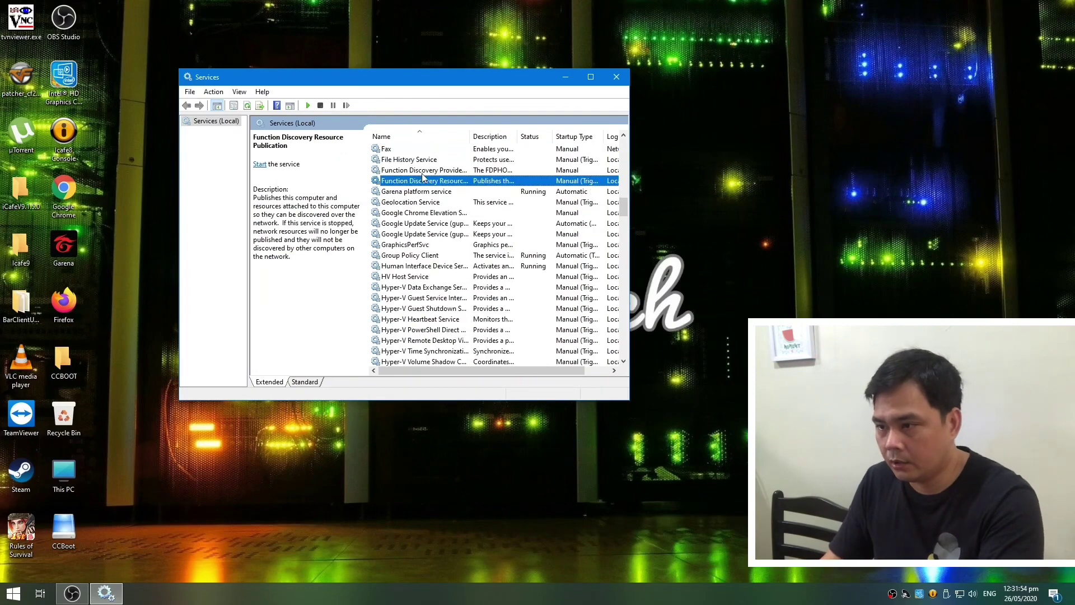
click(426, 170)
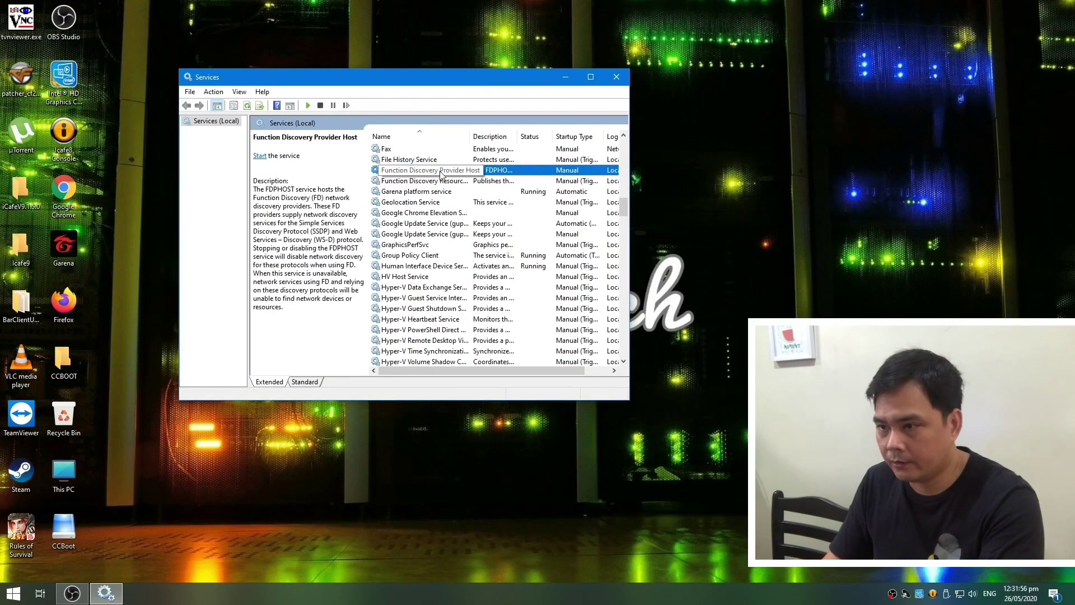
double_click(410, 176)
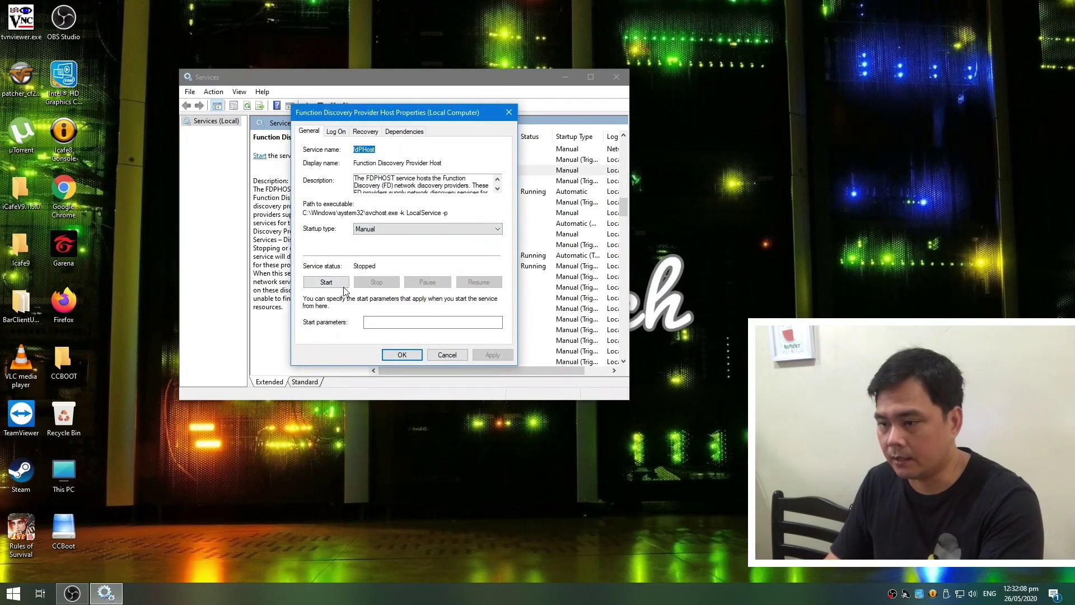
click(326, 283)
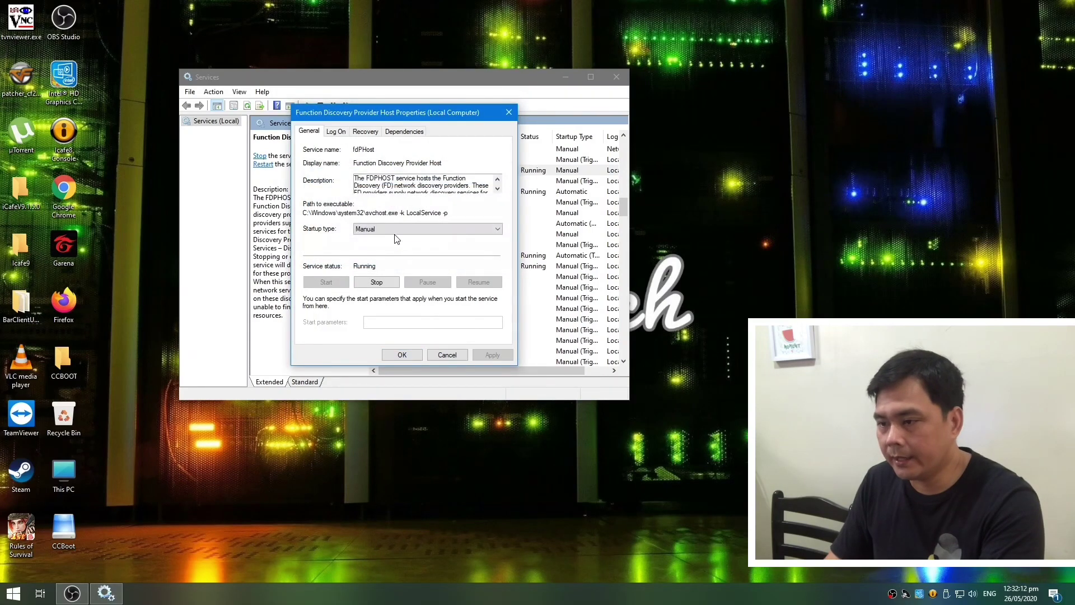
click(395, 229)
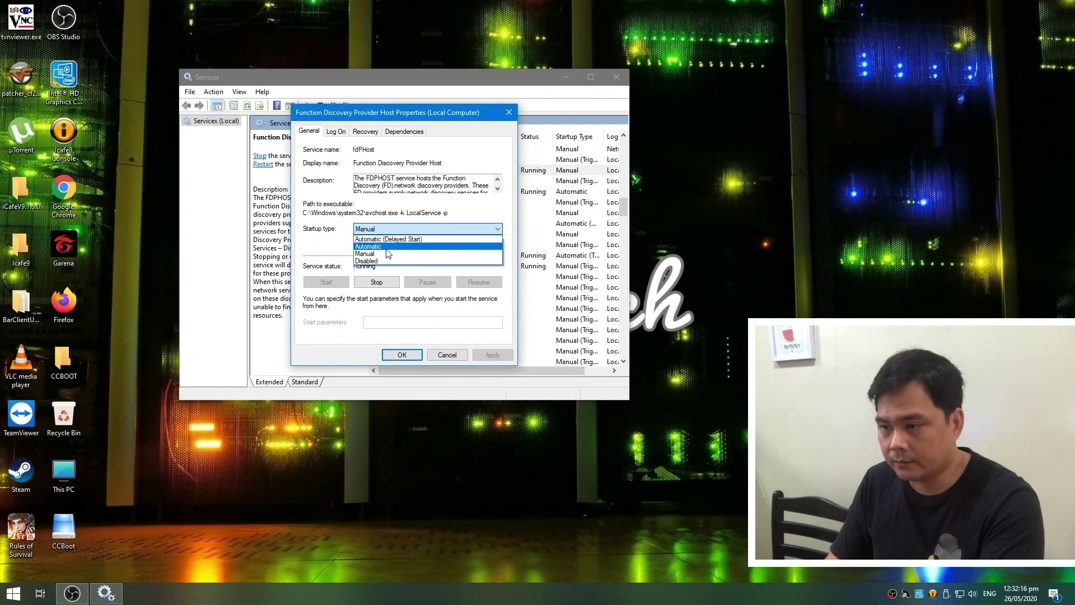
click(386, 247)
click(485, 354)
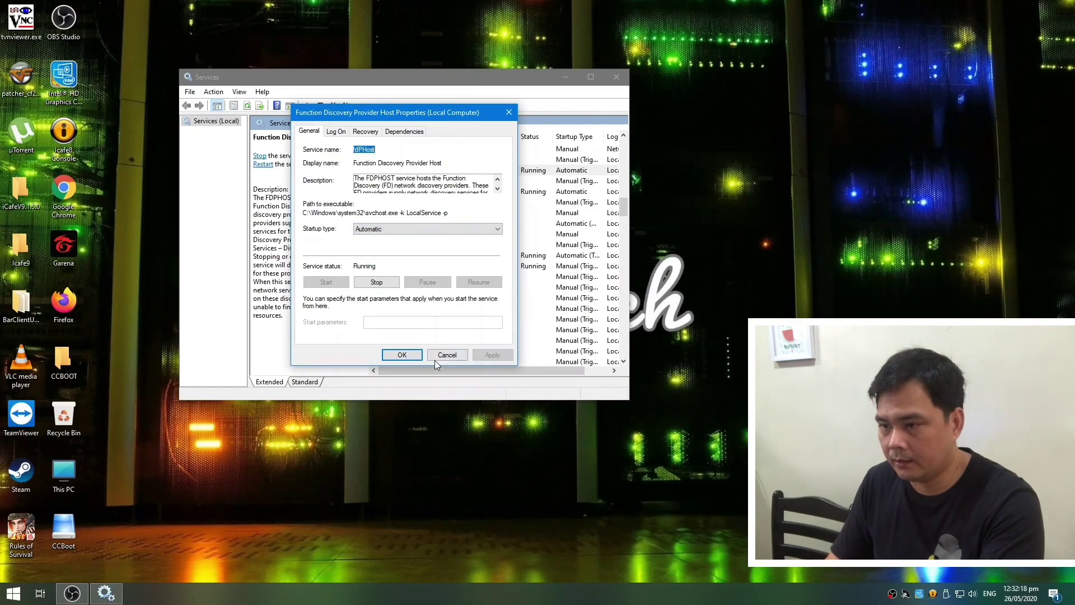
click(396, 354)
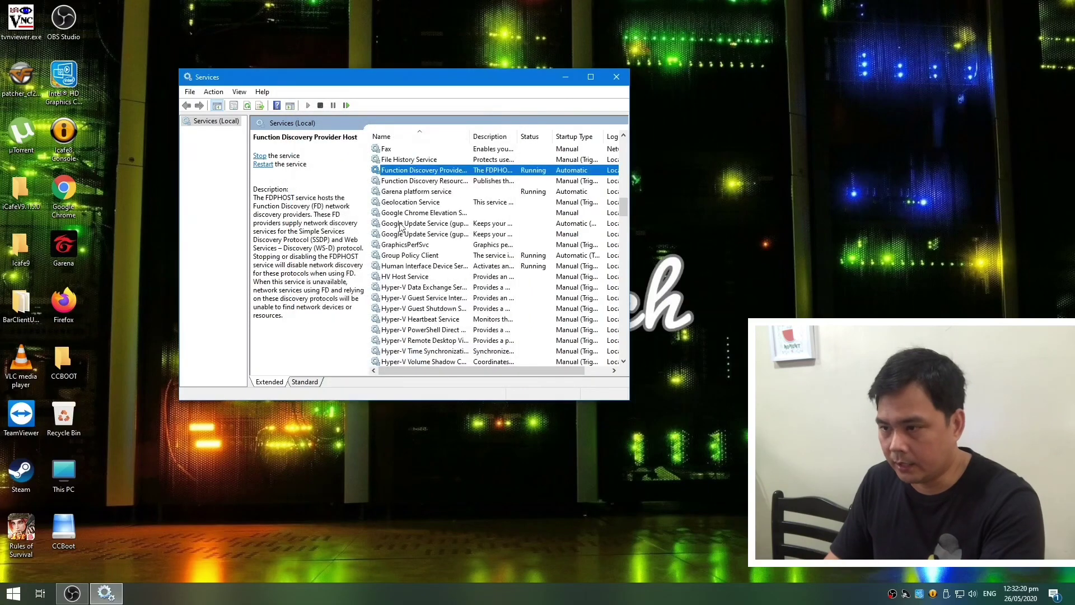
Step: Start the Function Discovery Resource Publication service and set its startup type to Automatic
double_click(393, 182)
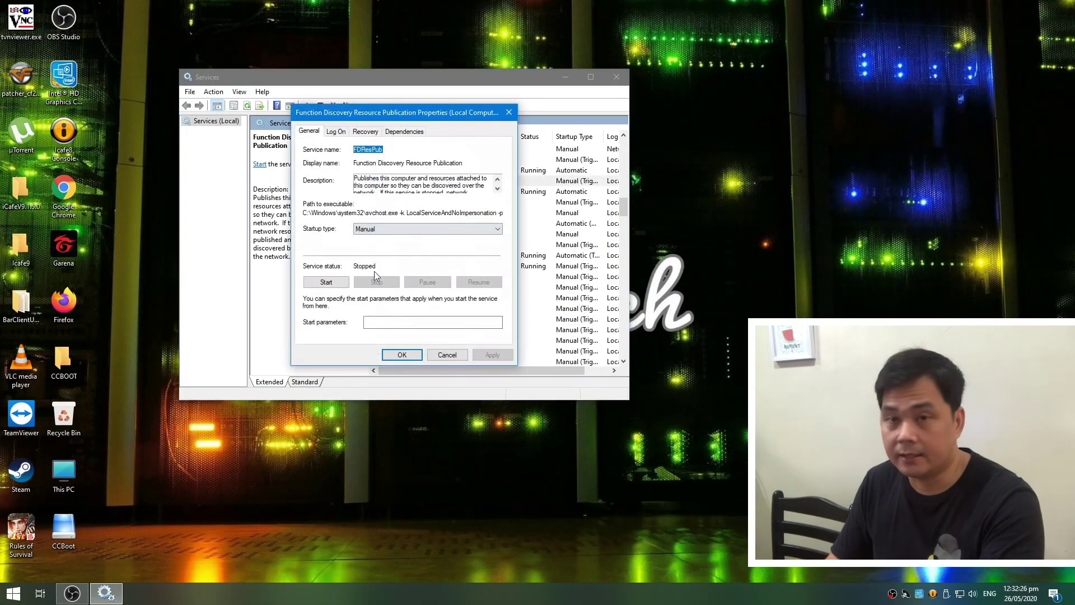
click(326, 282)
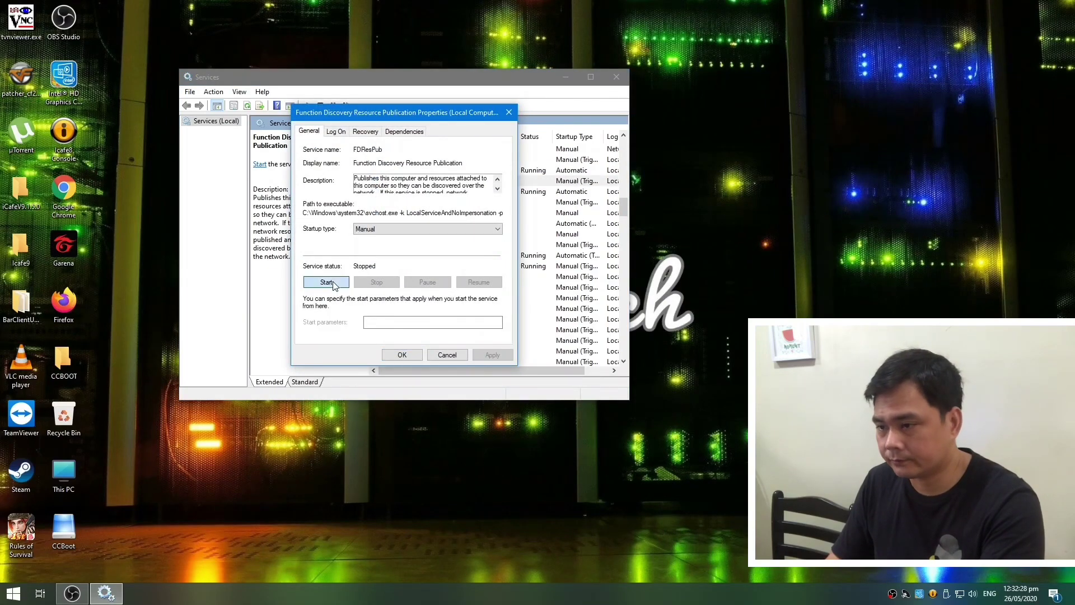
click(399, 229)
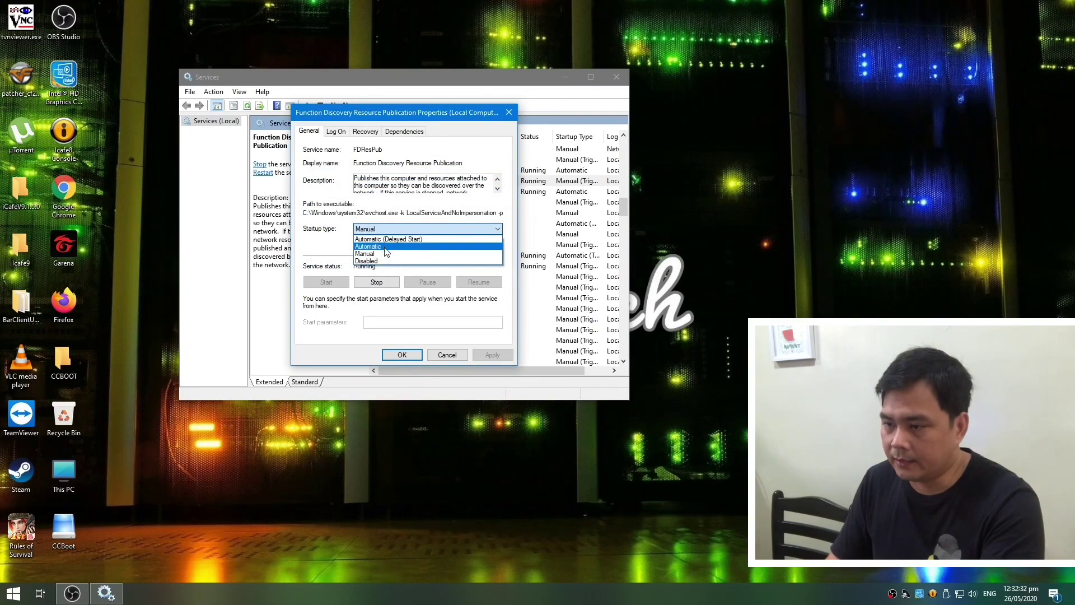
click(385, 249)
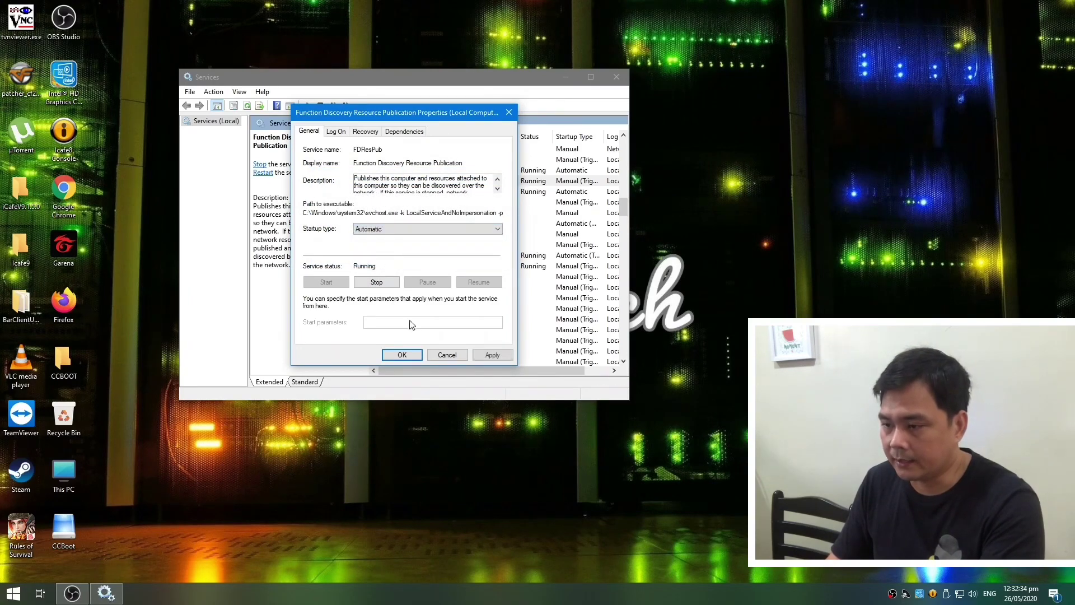
click(488, 355)
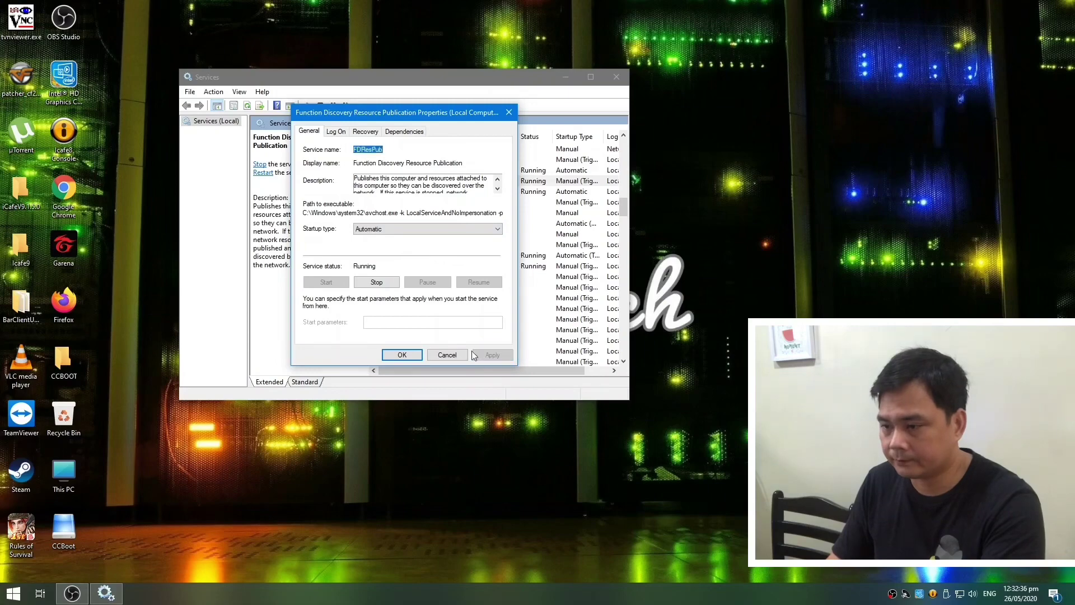
click(402, 355)
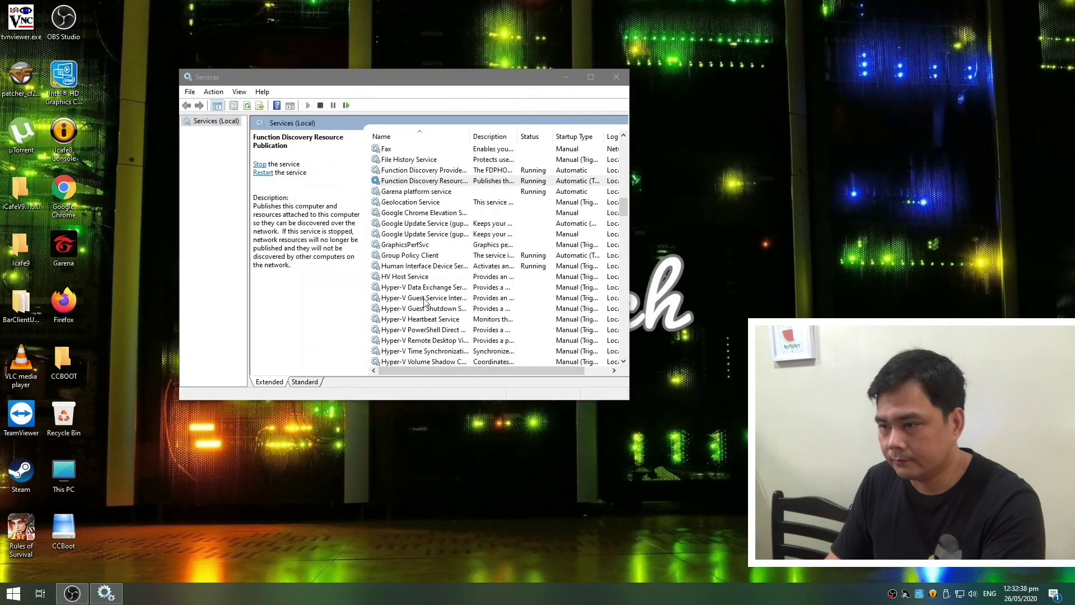
click(405, 170)
click(403, 181)
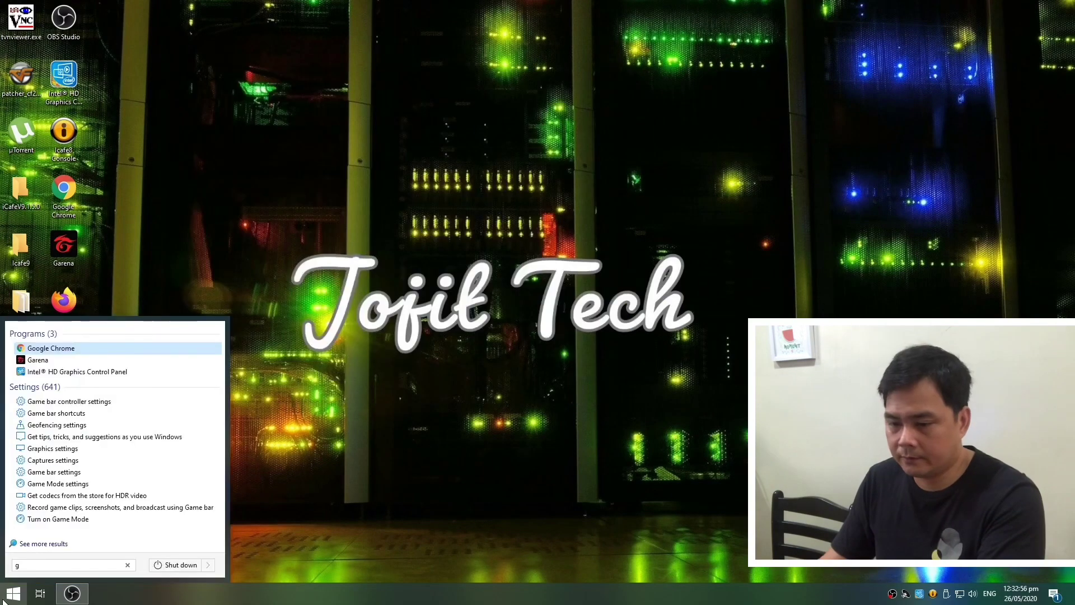
Step: Open the Local Group Policy Editor by searching the Start menu for gpedit.msc
click(4, 599)
click(12, 599)
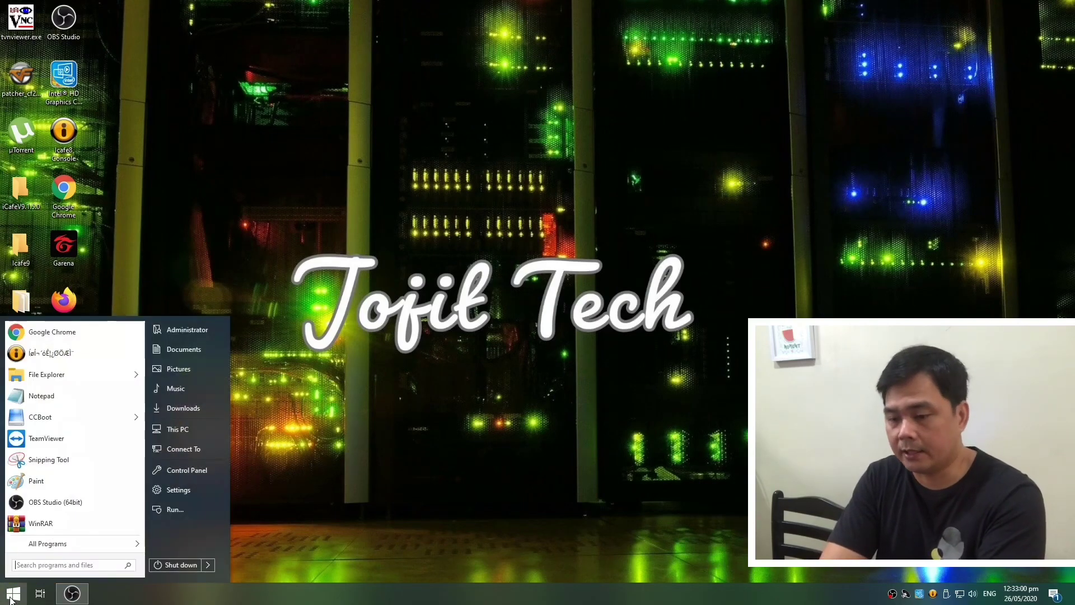
text(gpedi)
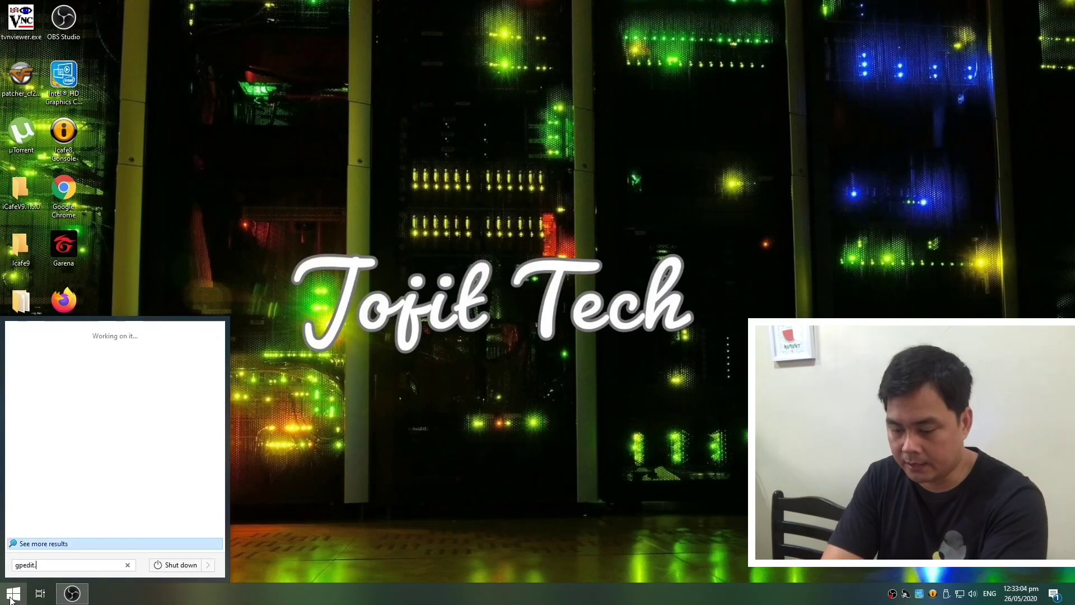
text(t.msc)
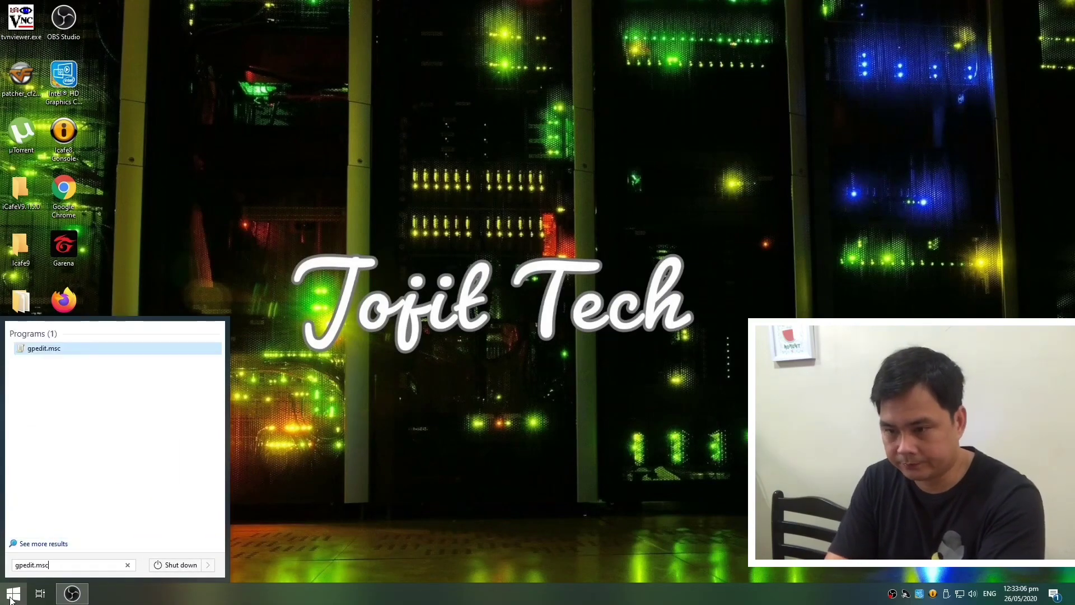
key(Return)
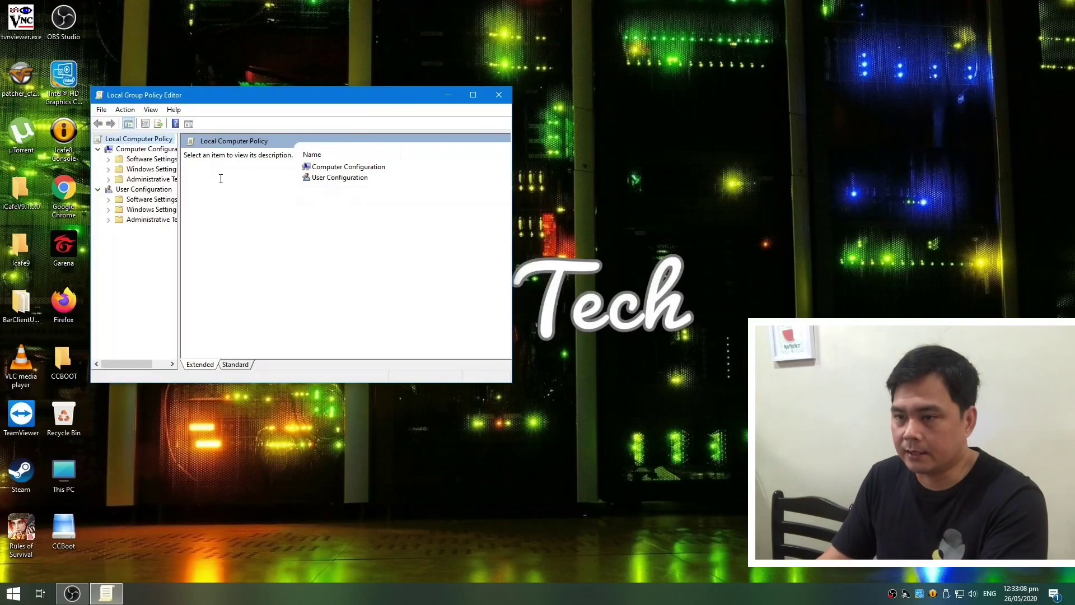
Step: Widen the policy tree and open the Lanman Workstation settings under Computer Configuration, Administrative Templates, Network
drag(193, 101, 224, 86)
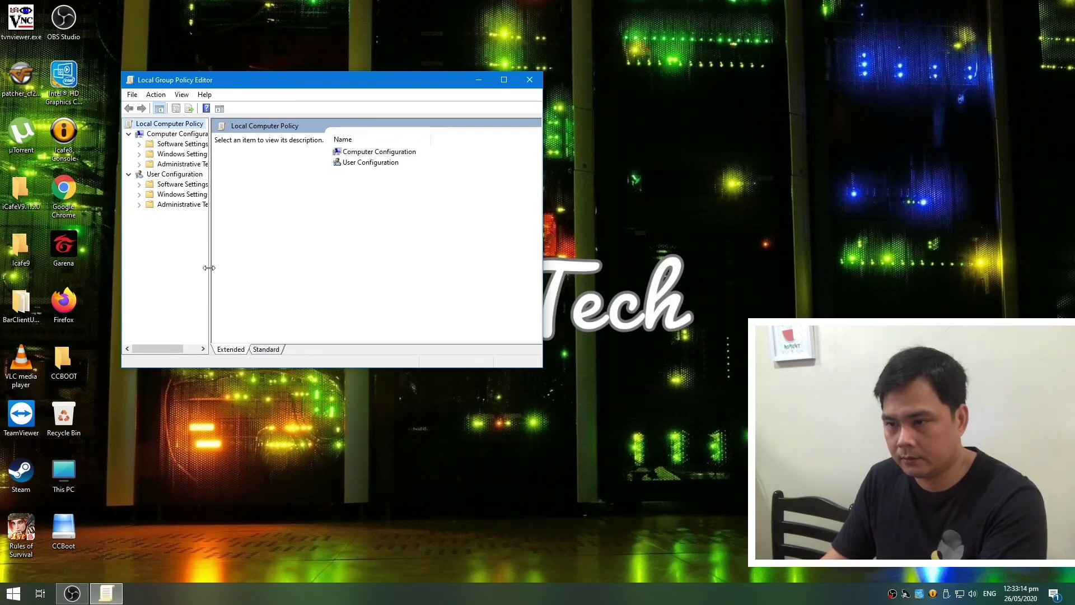
drag(209, 268, 251, 266)
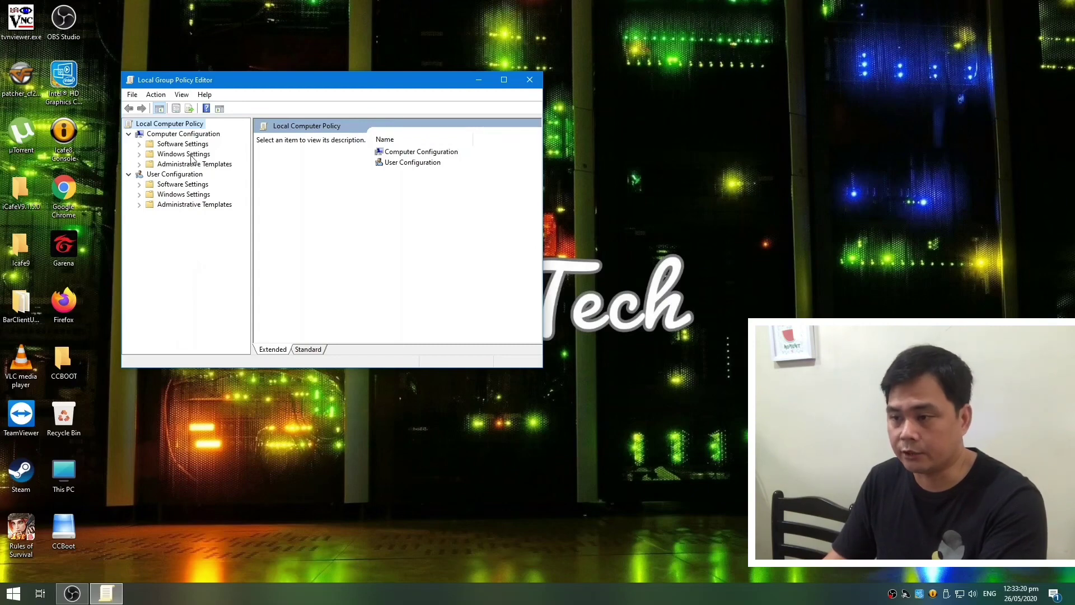
double_click(189, 164)
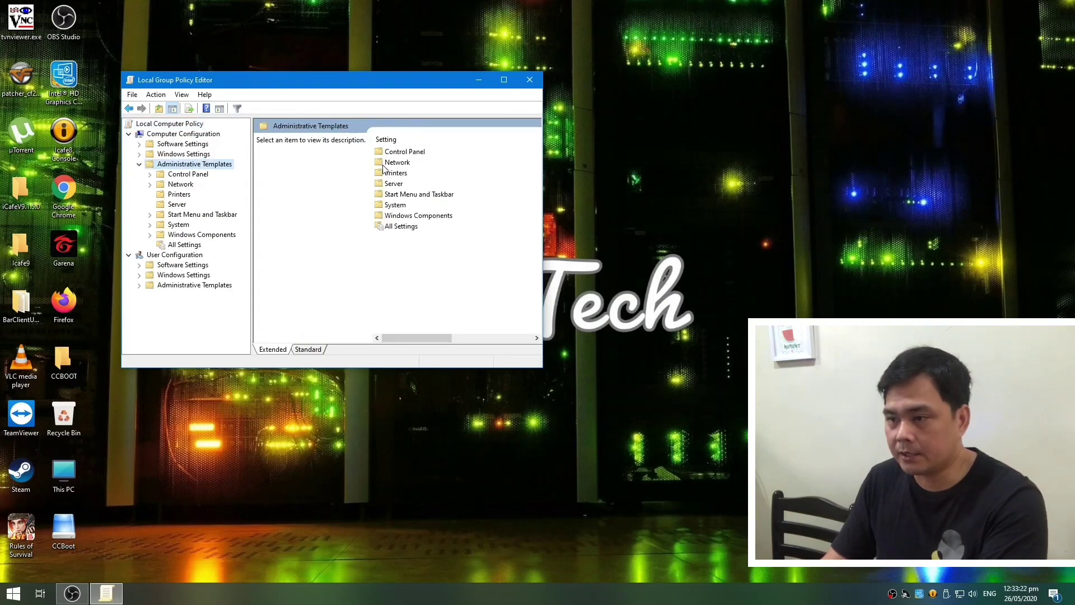
drag(339, 85, 339, 51)
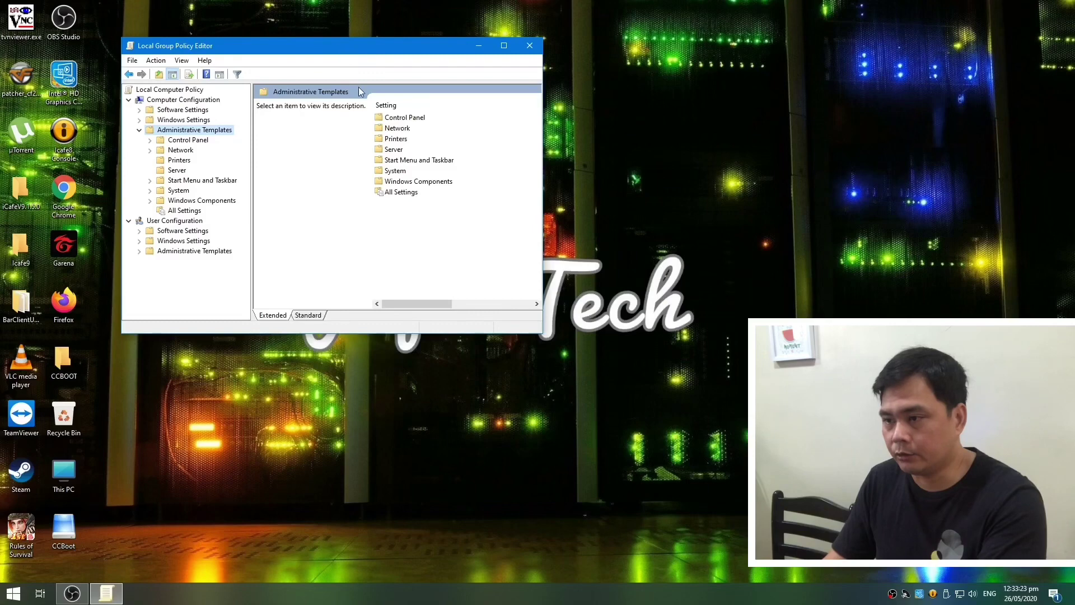
double_click(391, 129)
click(408, 192)
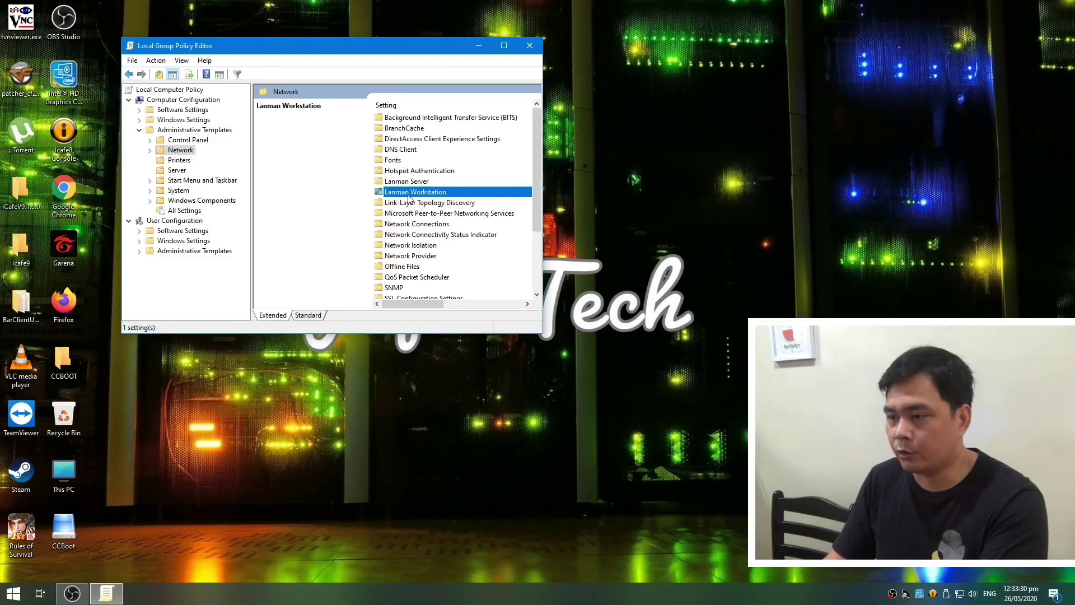
double_click(406, 193)
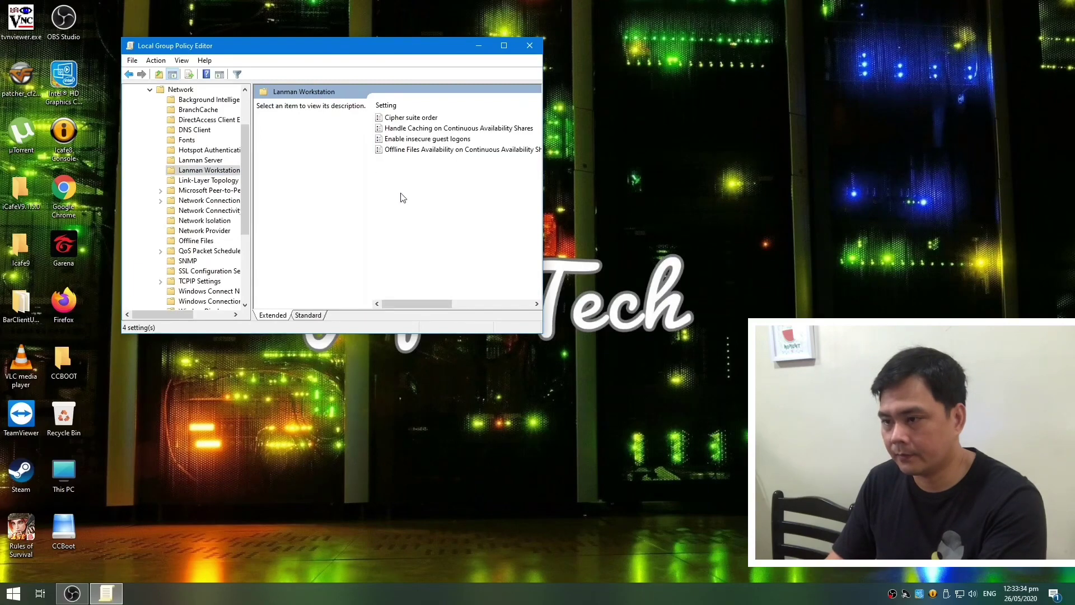
Step: Set the "Enable insecure guest logons" policy to Enabled and apply it
mouse_move(404, 303)
mouse_down()
mouse_move(417, 303)
mouse_move(404, 303)
mouse_up()
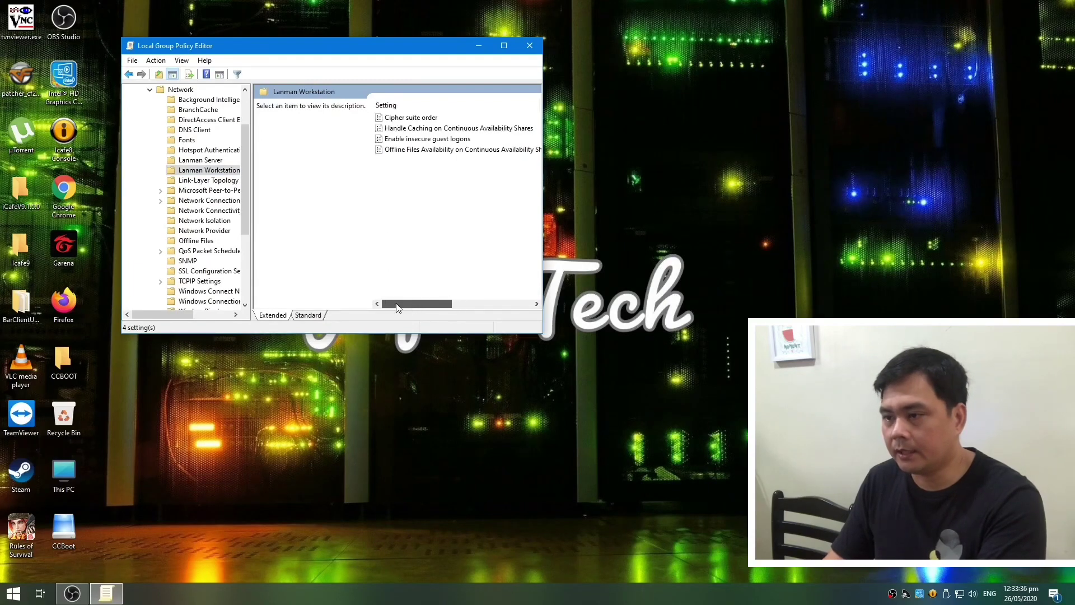
double_click(396, 140)
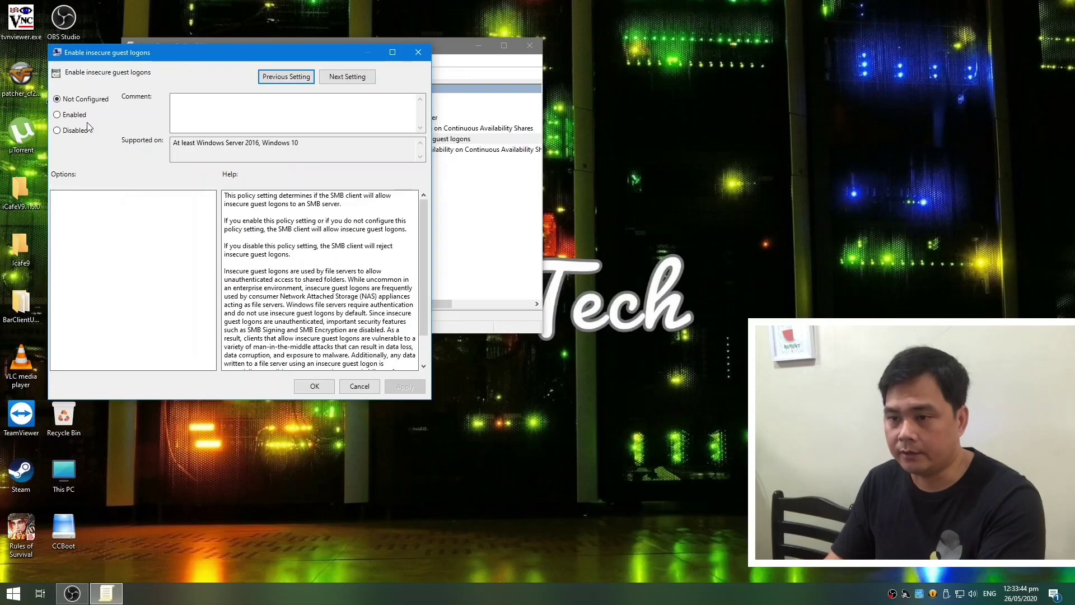
click(69, 116)
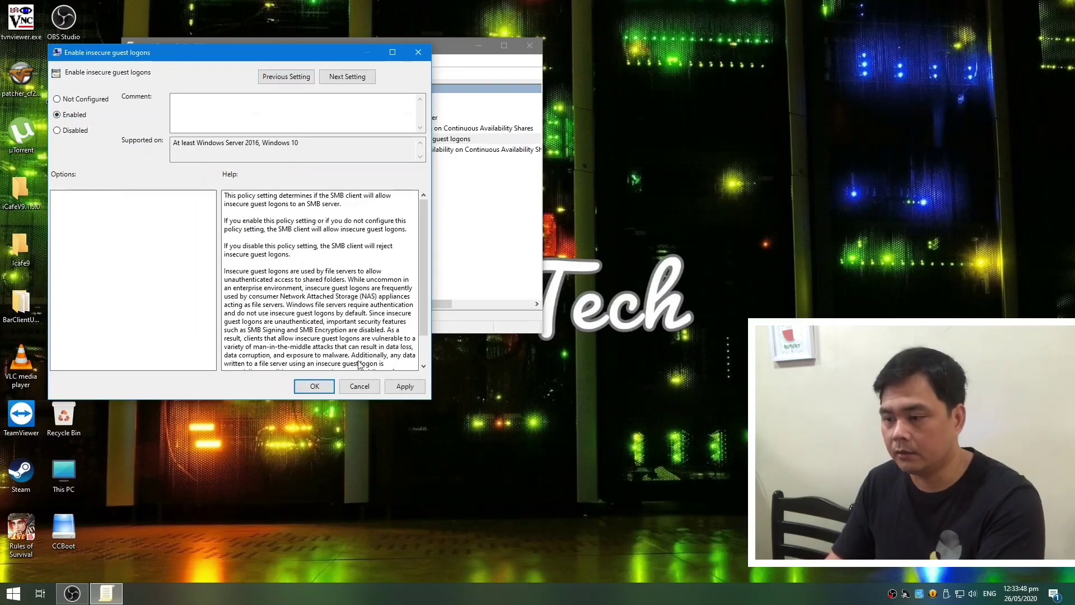
click(403, 385)
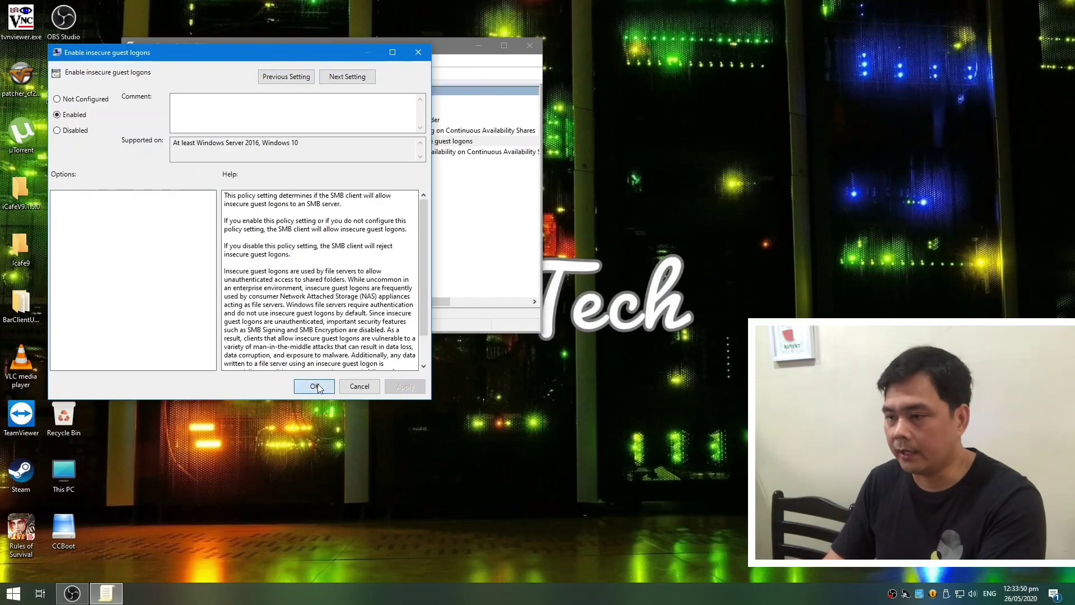
Step: Confirm the "Enable insecure guest logons" policy dialog and close the Local Group Policy Editor
click(316, 385)
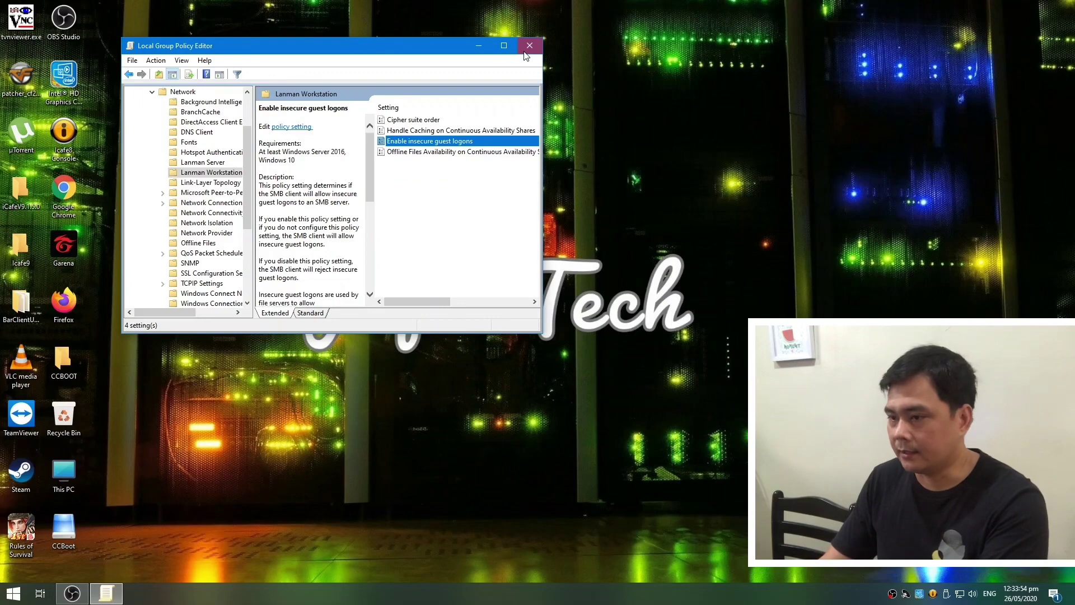
click(525, 52)
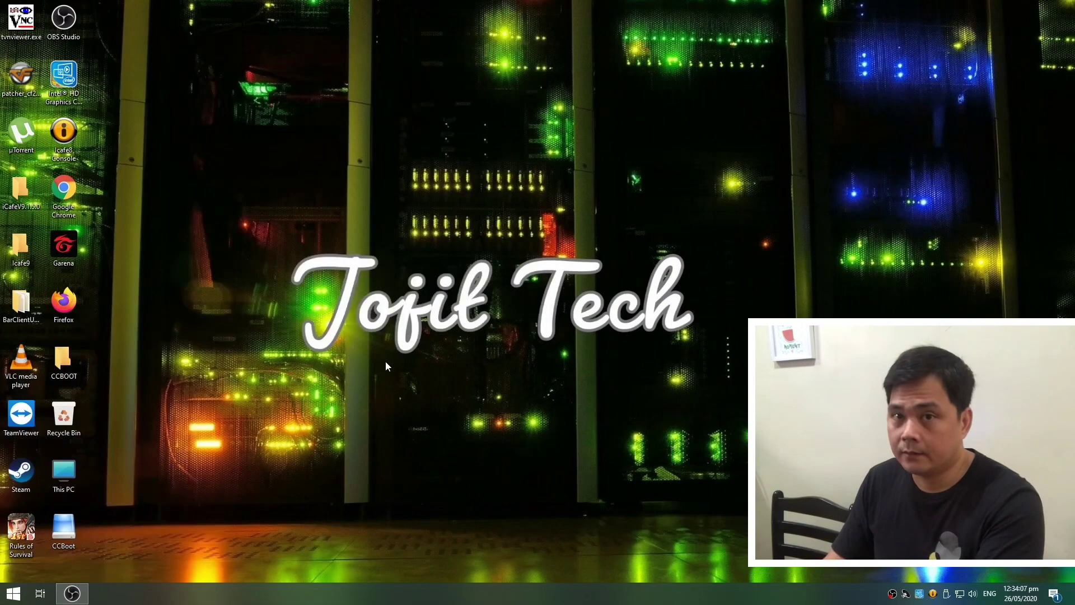
Step: Open the advanced sharing settings from the Network and Sharing Center and check the Guest or Public and All Networks options
click(13, 593)
click(210, 472)
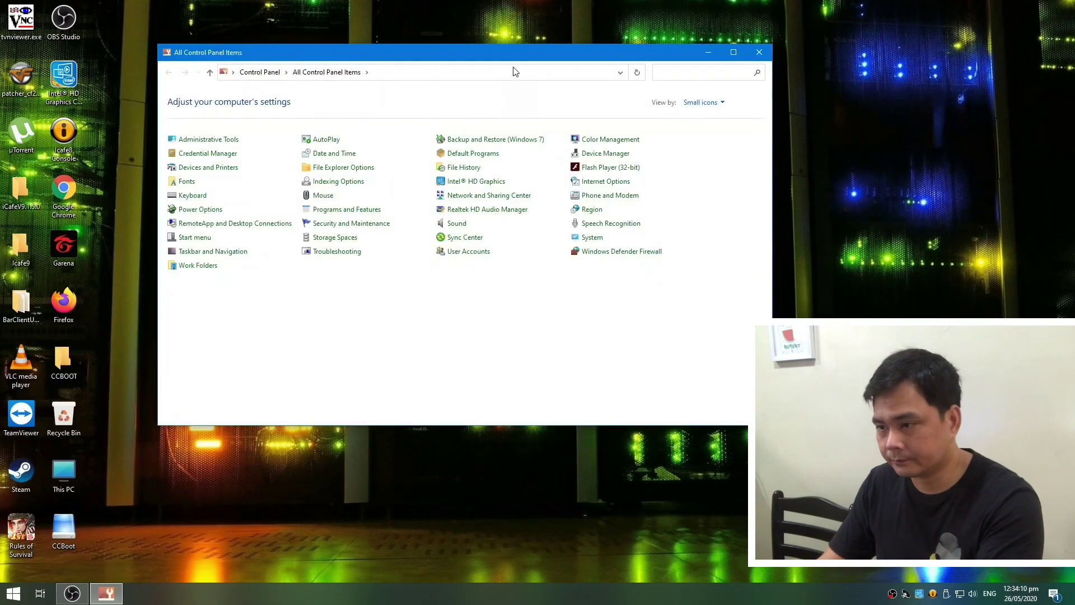
drag(516, 58, 505, 32)
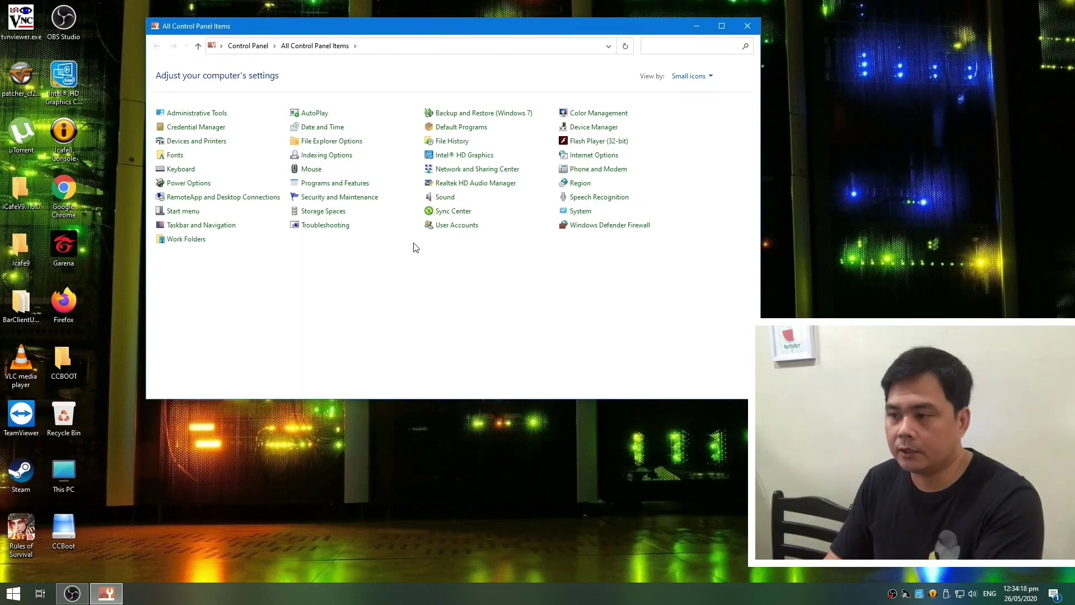
click(461, 169)
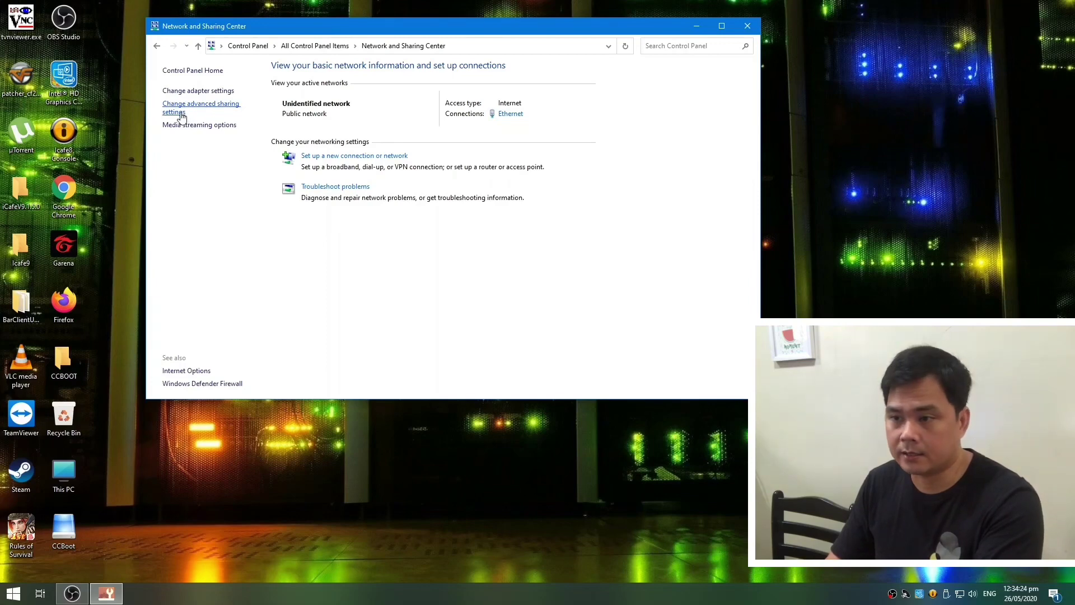
click(187, 113)
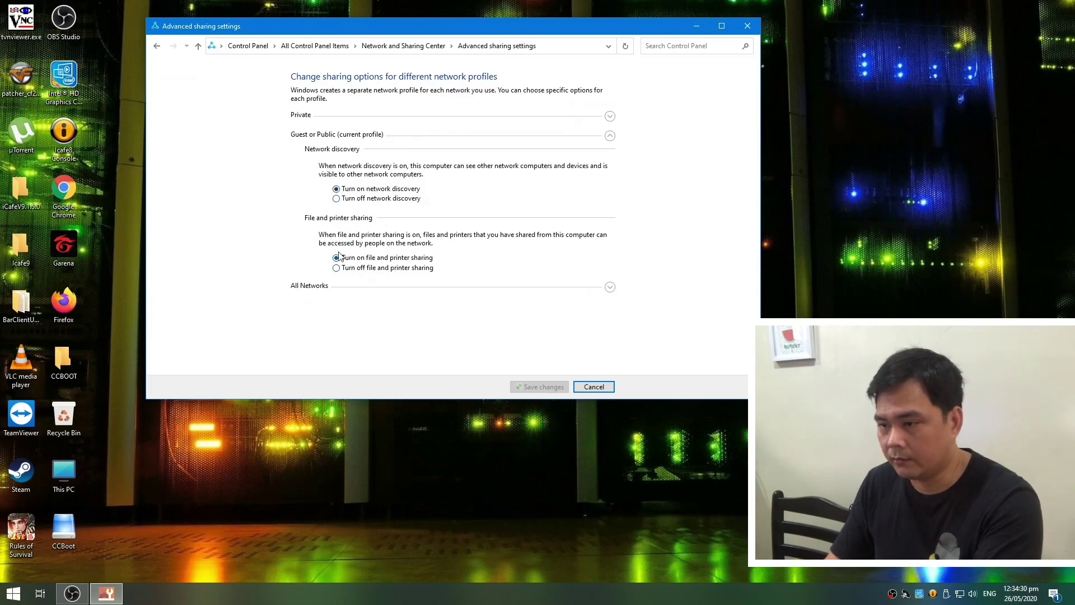
click(312, 287)
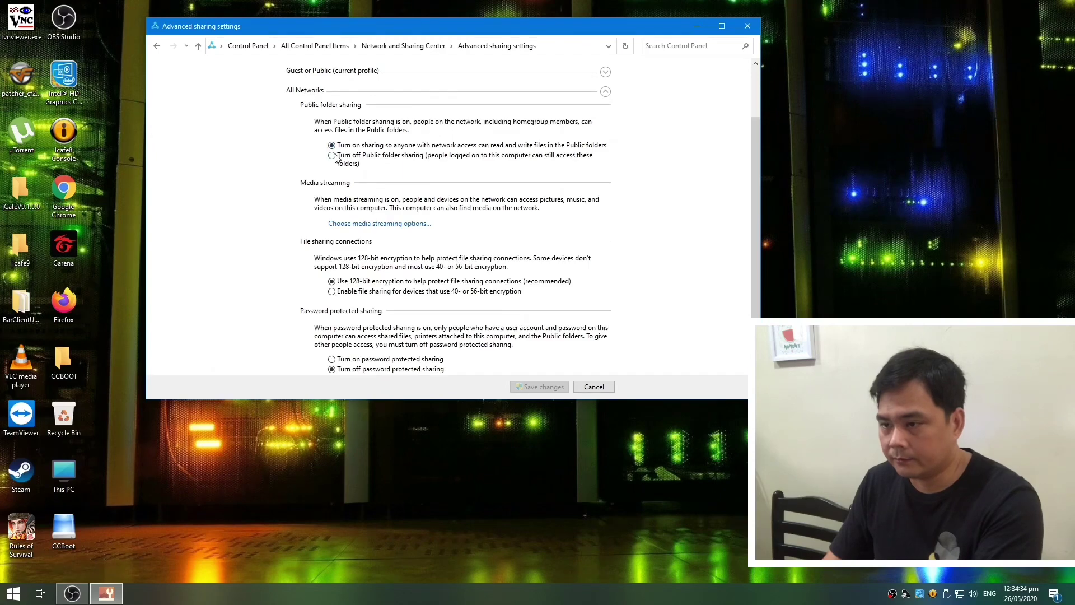
scroll(345, 283, down, 1)
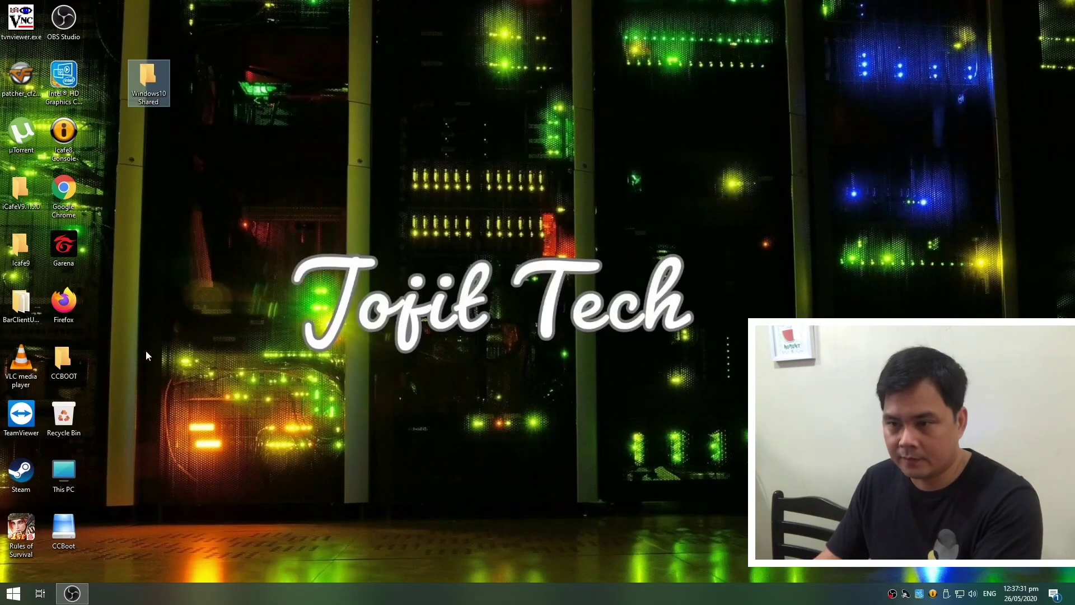
Step: Log in to the iCafe8 console with the prefilled server details and select client PC02 in the station list
double_click(75, 144)
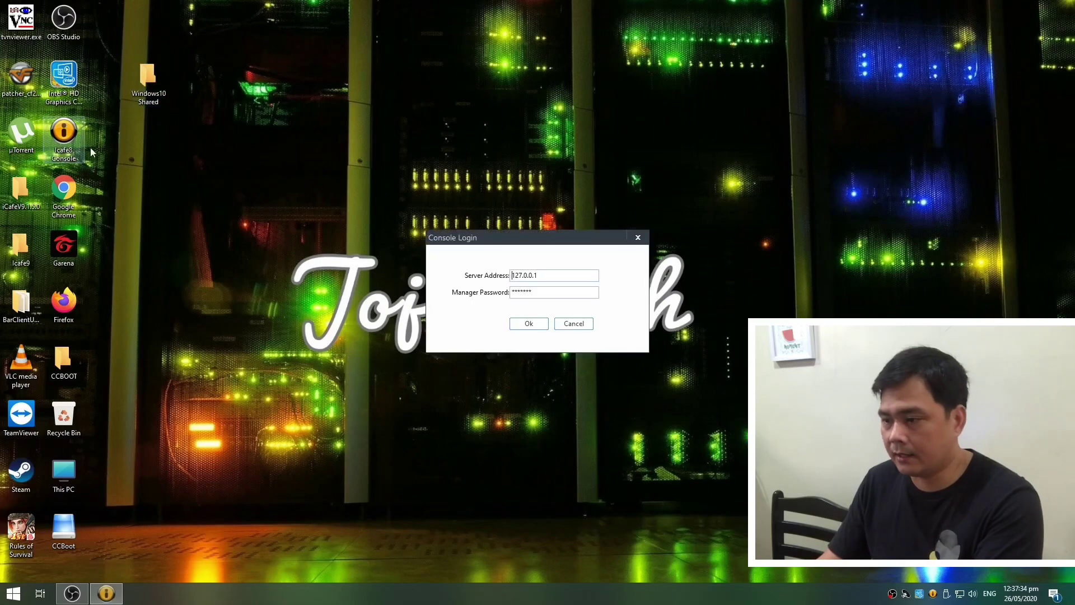
click(531, 326)
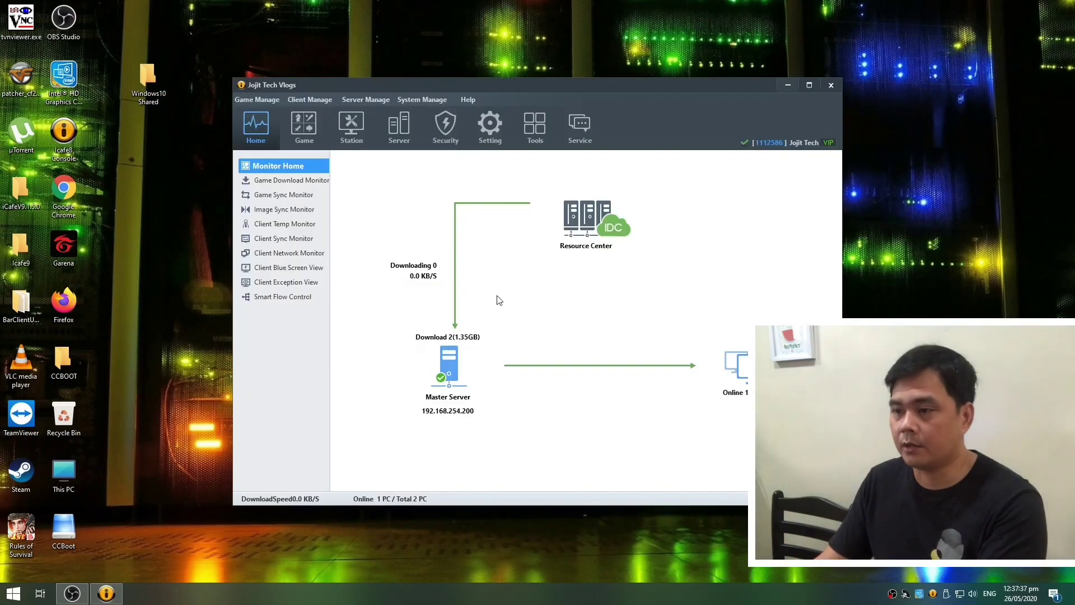
drag(382, 86, 186, 36)
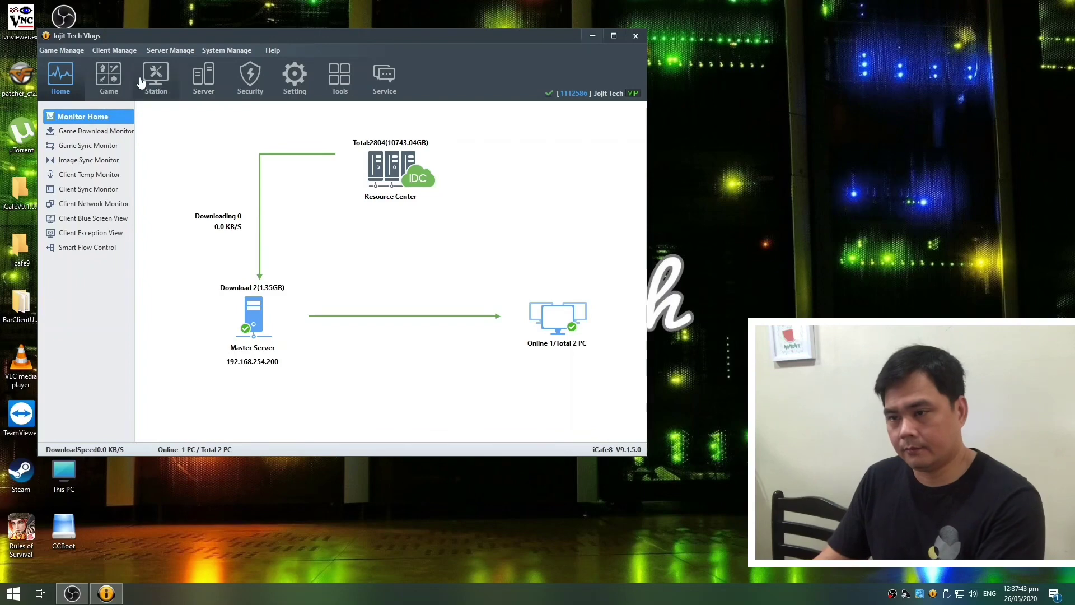
click(158, 80)
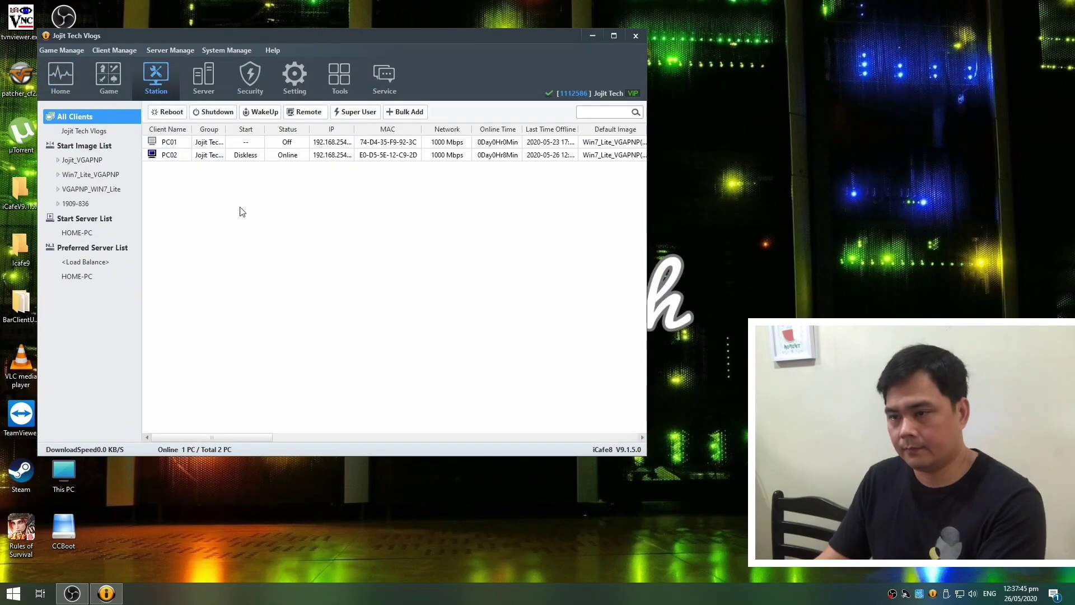
click(195, 157)
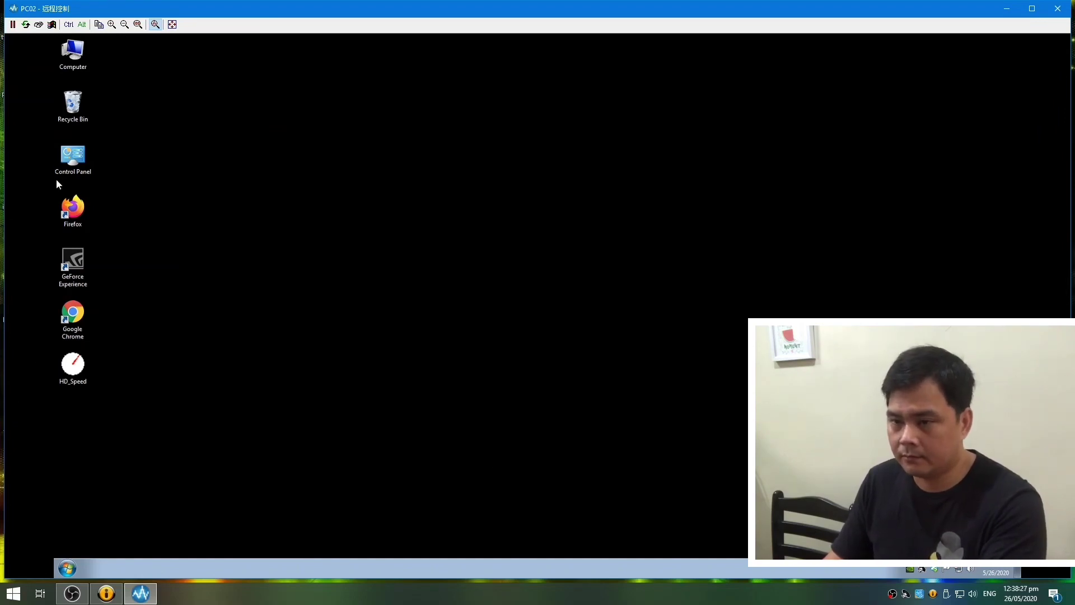
Step: On remote PC02, open Windows Firewall from Control Panel and view the programs allowed through it
double_click(72, 158)
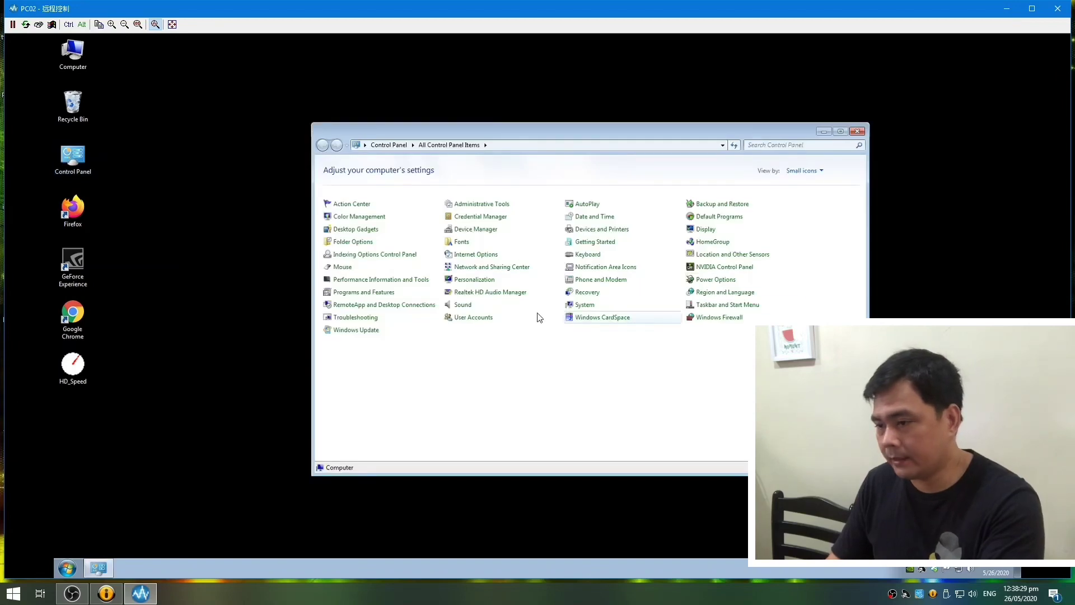
click(702, 319)
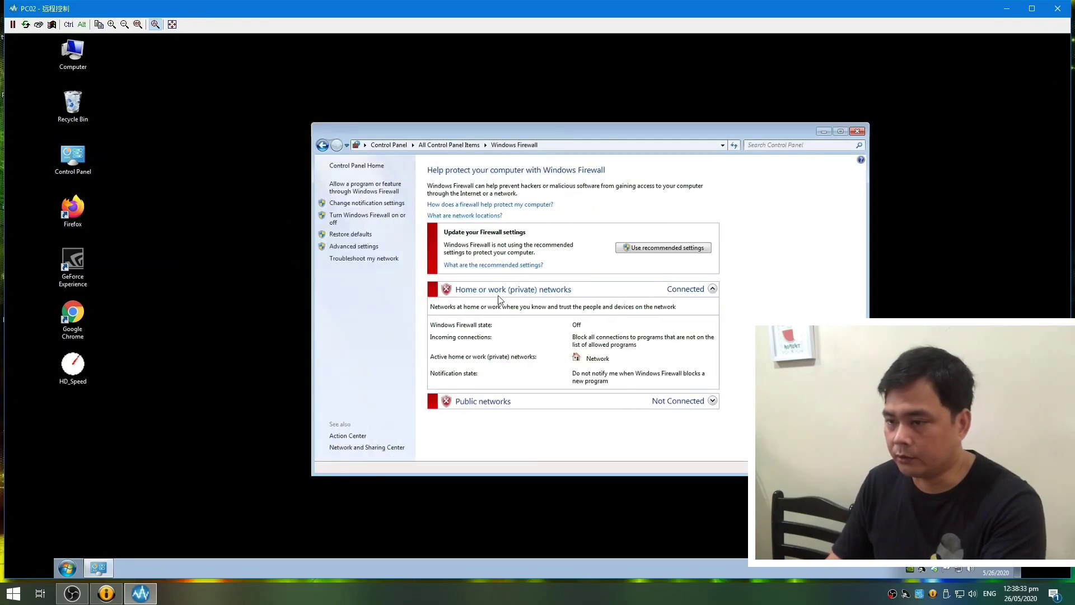
click(364, 193)
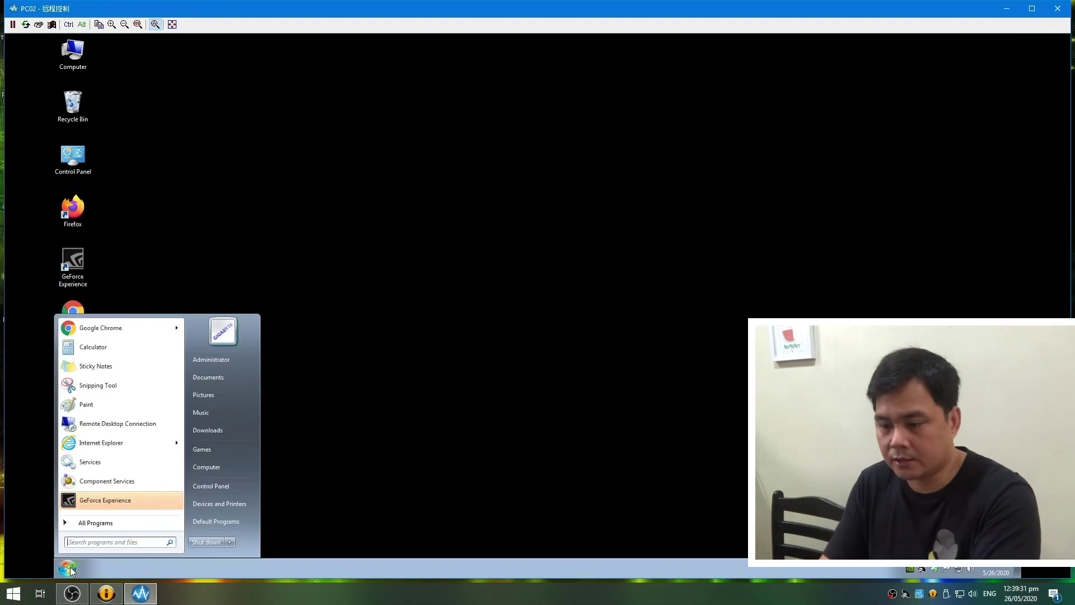
Step: Find and open the Services console on PC02 by searching for "ser", and move its window toward the middle of the desktop
text(ser)
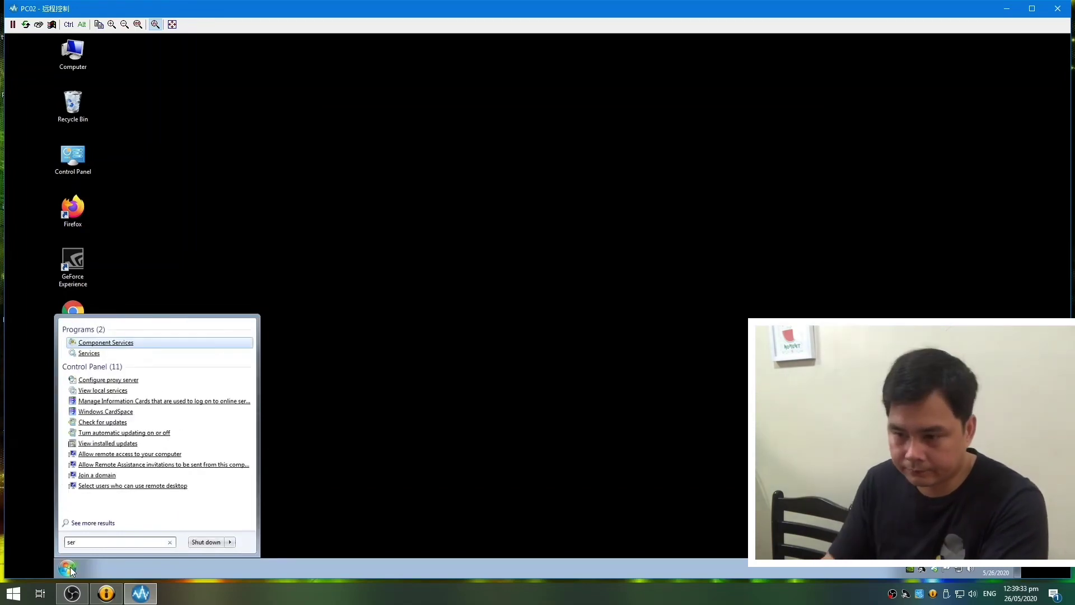
click(88, 354)
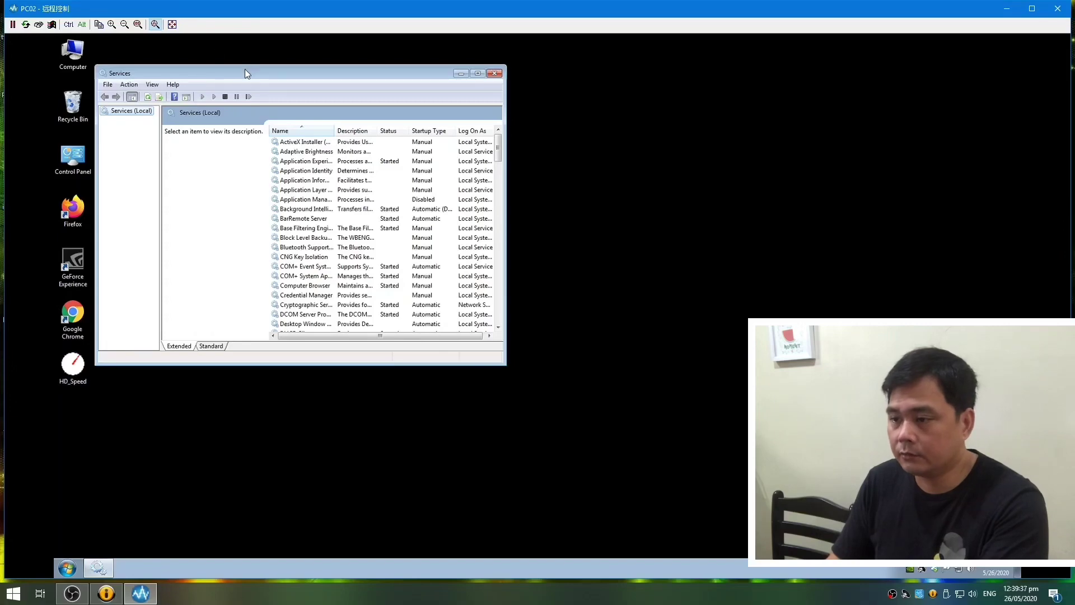
drag(244, 68, 337, 90)
Step: Check the properties of the Function Discovery Provider Host and Function Discovery Resource Publication services on PC02
click(390, 211)
key(f)
key(Down)
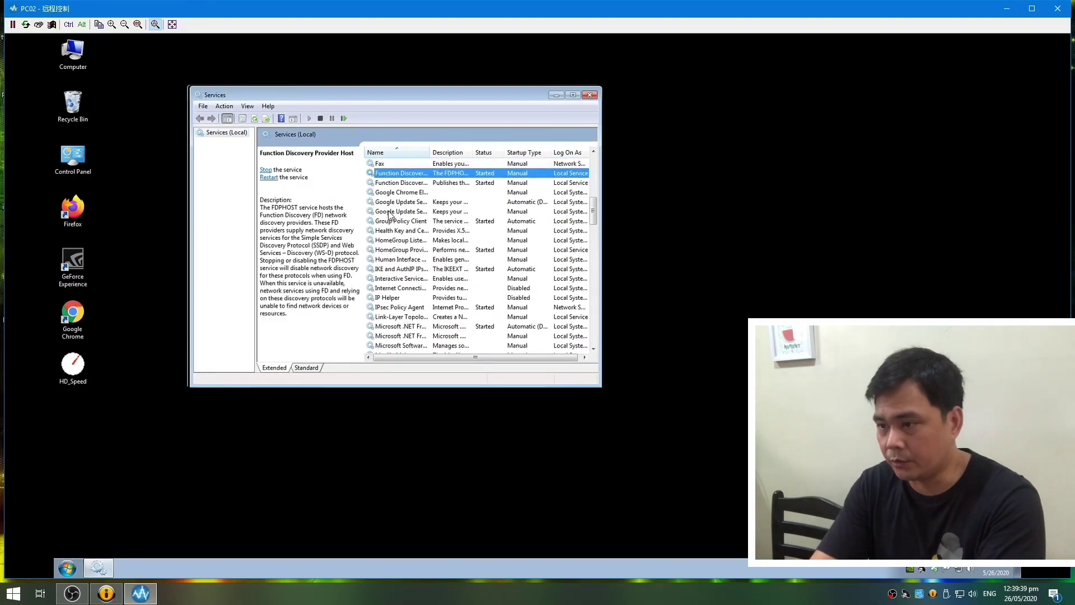
double_click(400, 175)
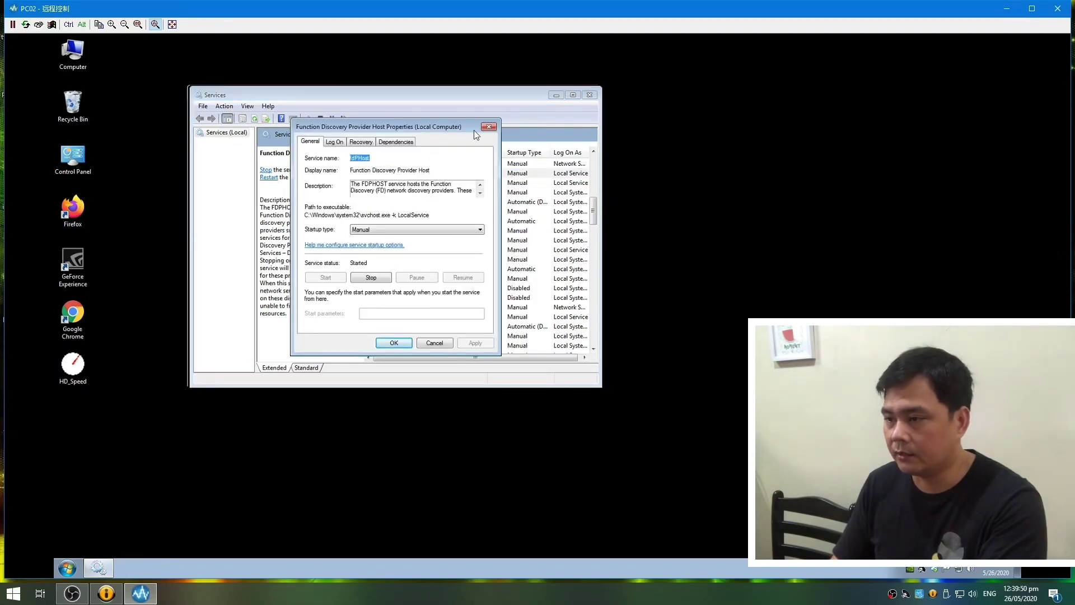
click(494, 128)
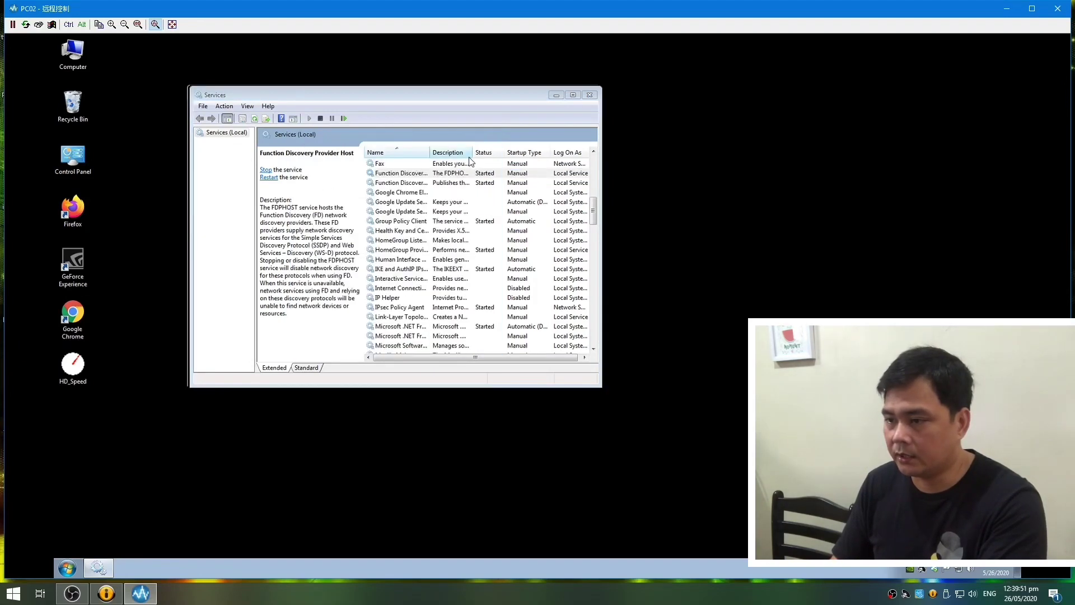
click(394, 186)
double_click(394, 186)
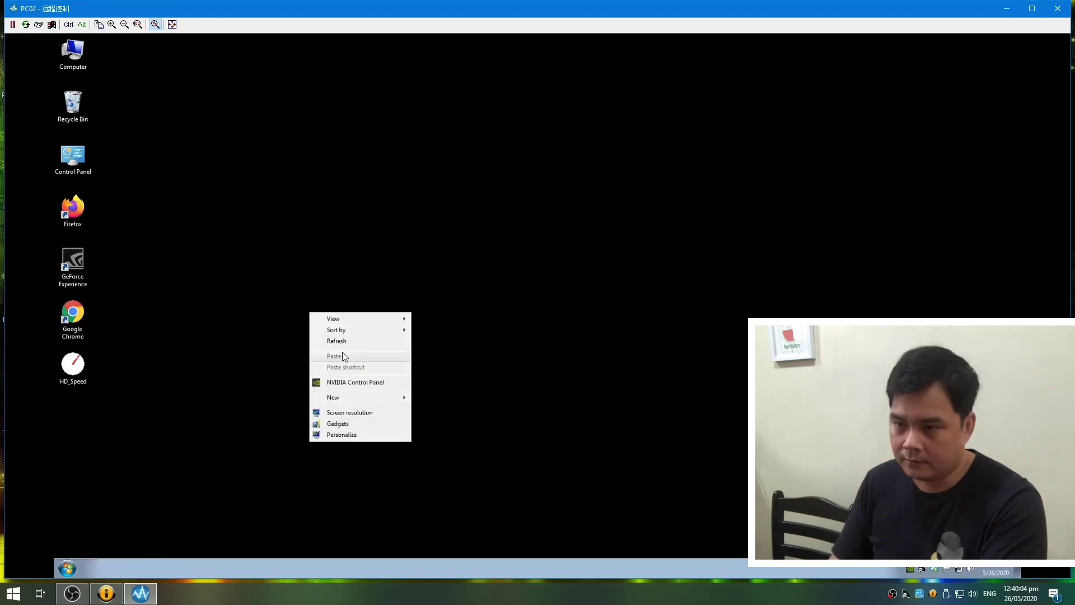
Step: Refresh PC02's desktop and open the advanced sharing settings through the Network and Sharing Center
click(338, 341)
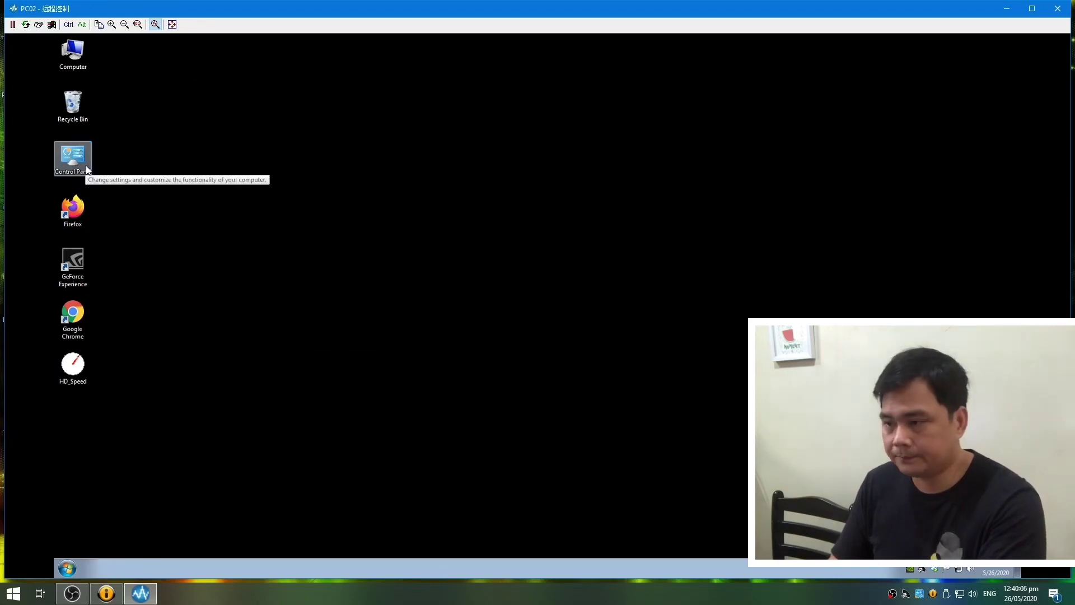
double_click(86, 168)
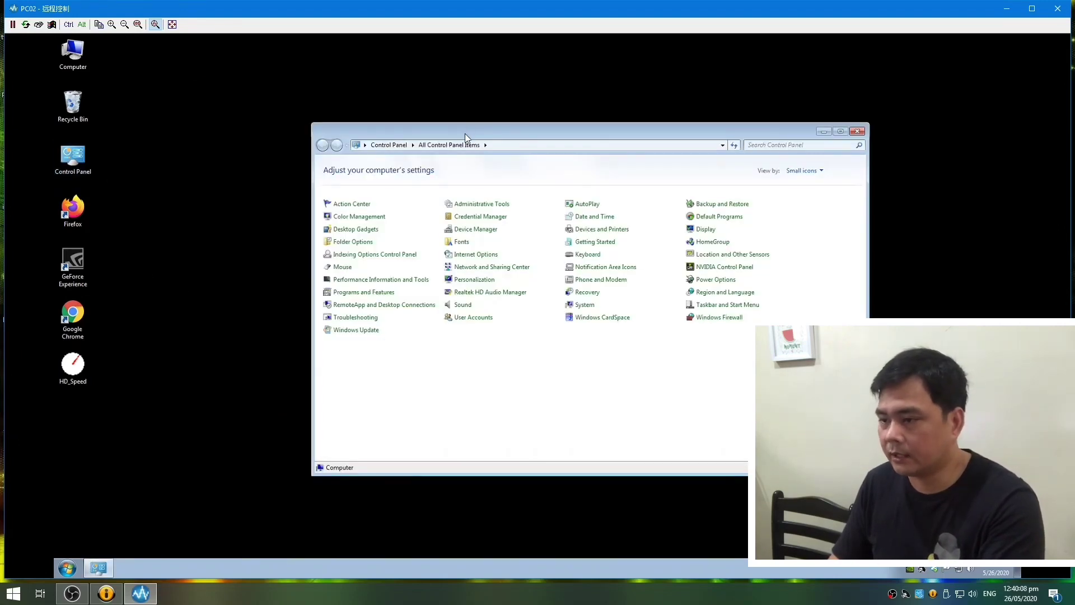
drag(465, 134, 381, 87)
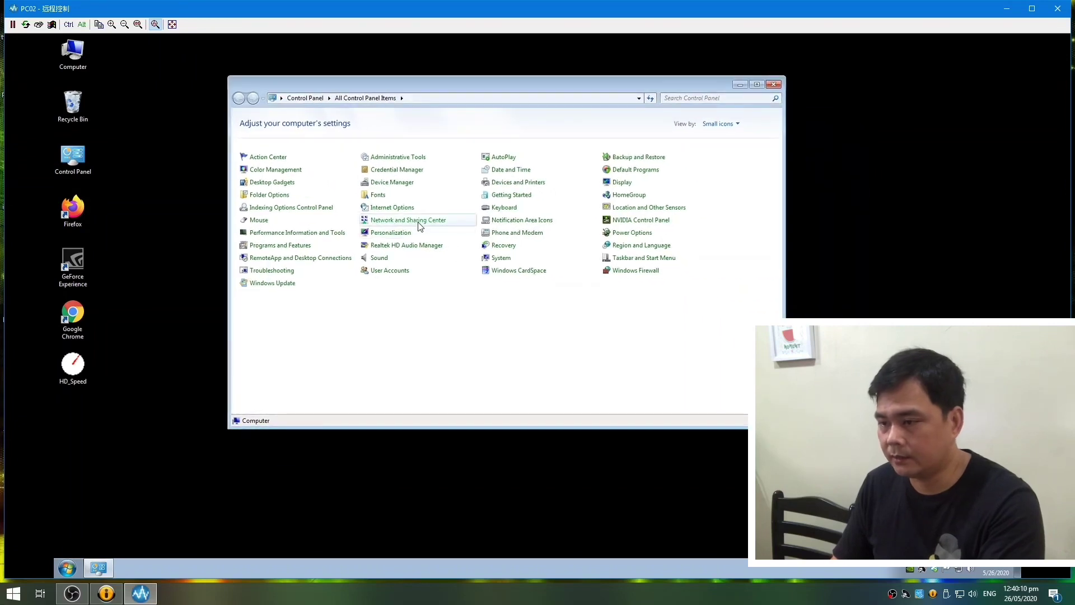
click(418, 221)
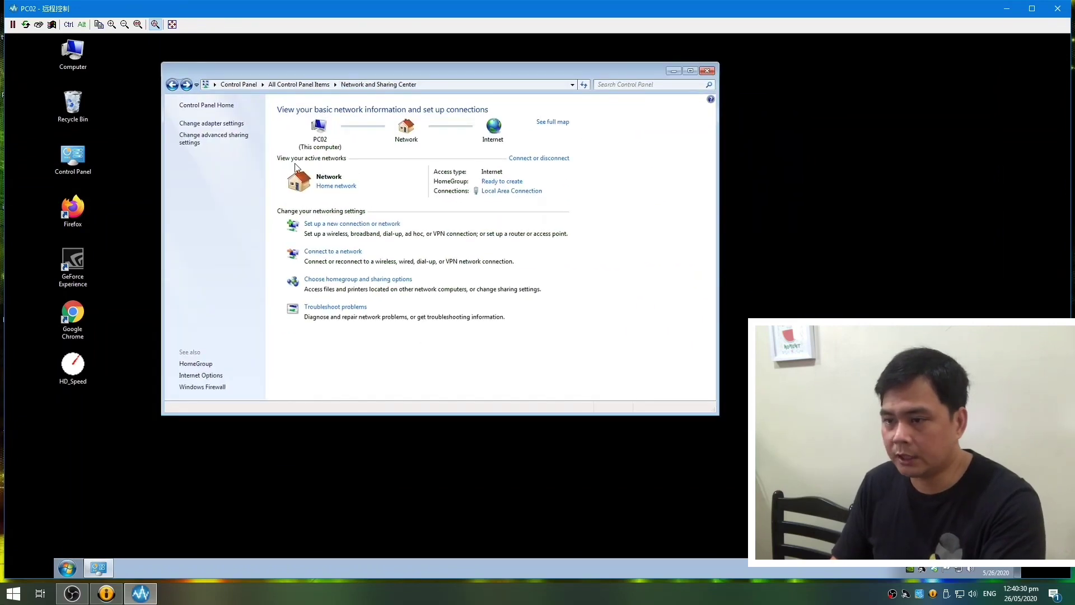
click(194, 143)
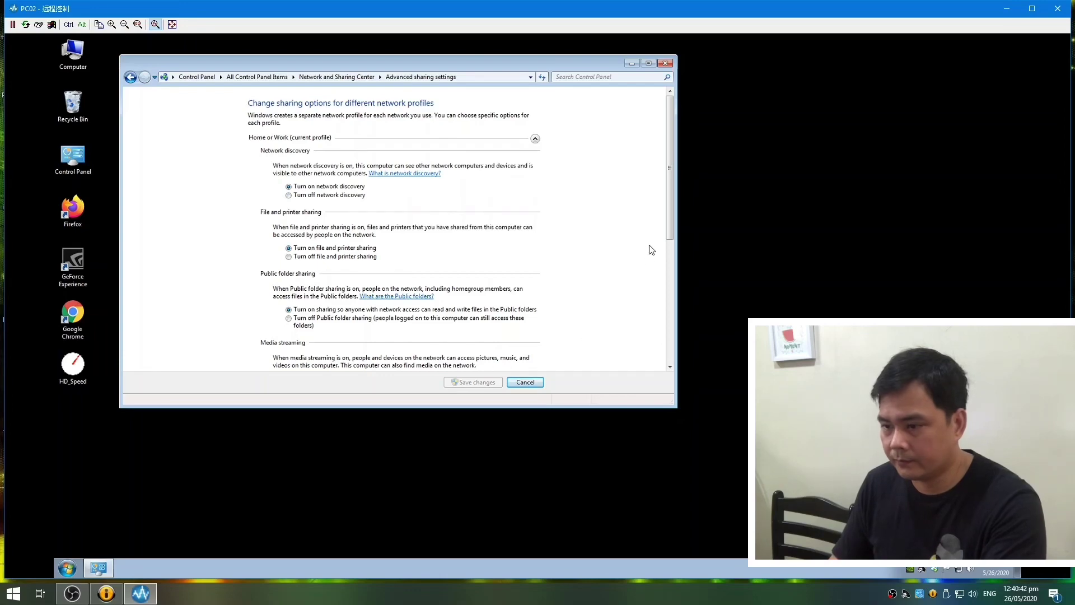
Step: Turn off password protected sharing for PC02's Home or Work profile, save the changes and close the Network and Sharing Center
drag(670, 219, 642, 355)
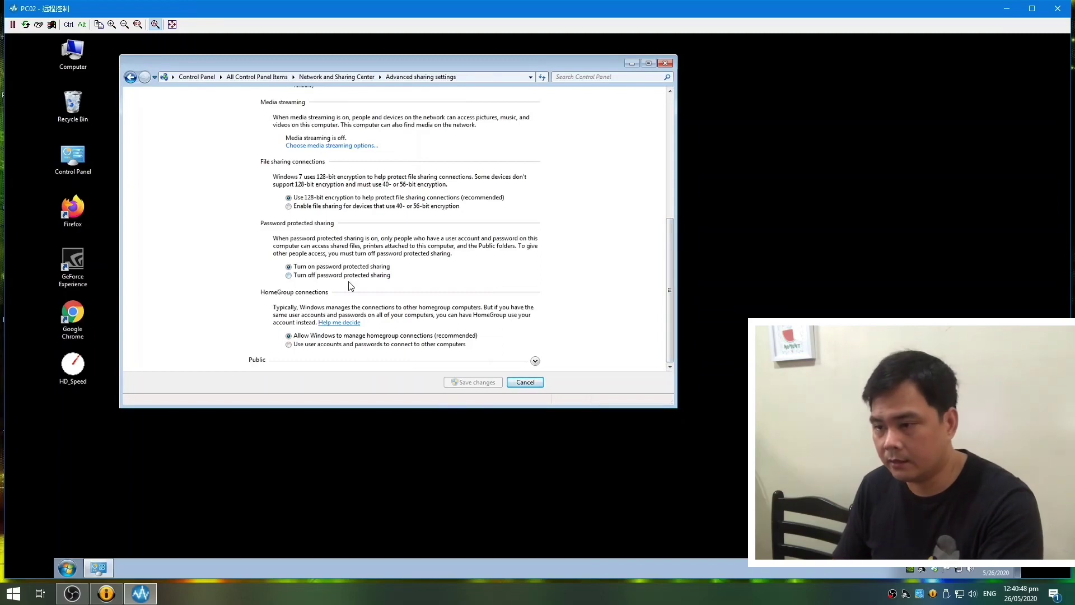
click(289, 275)
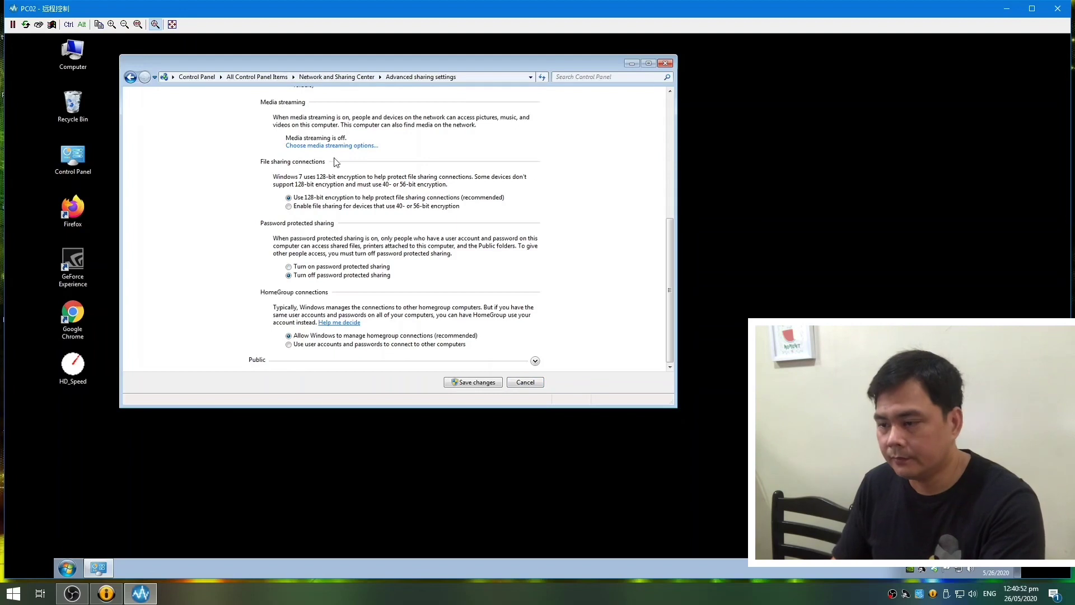
click(465, 383)
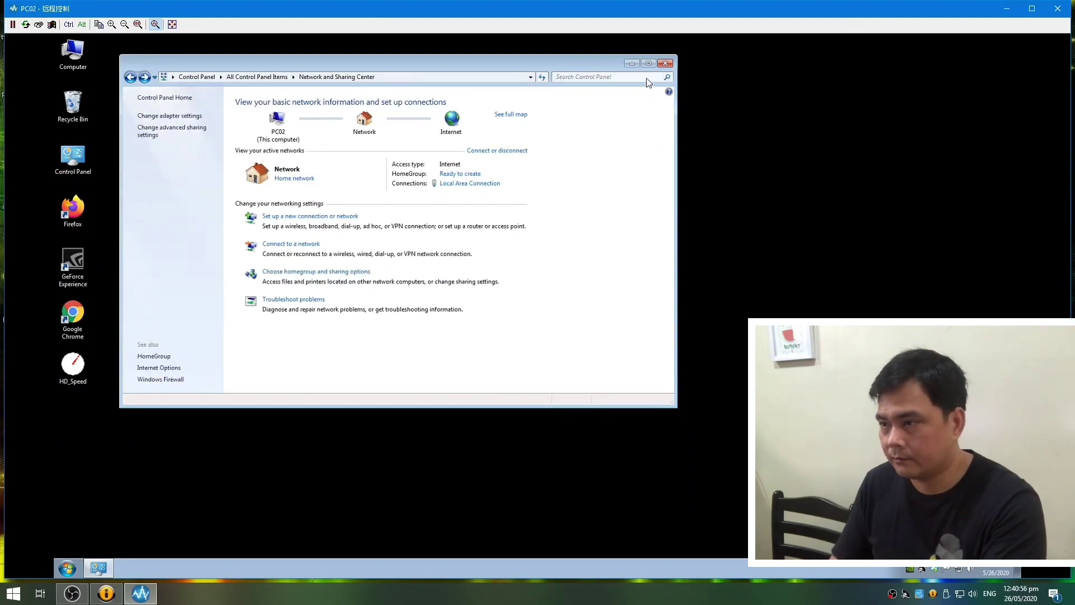
click(665, 63)
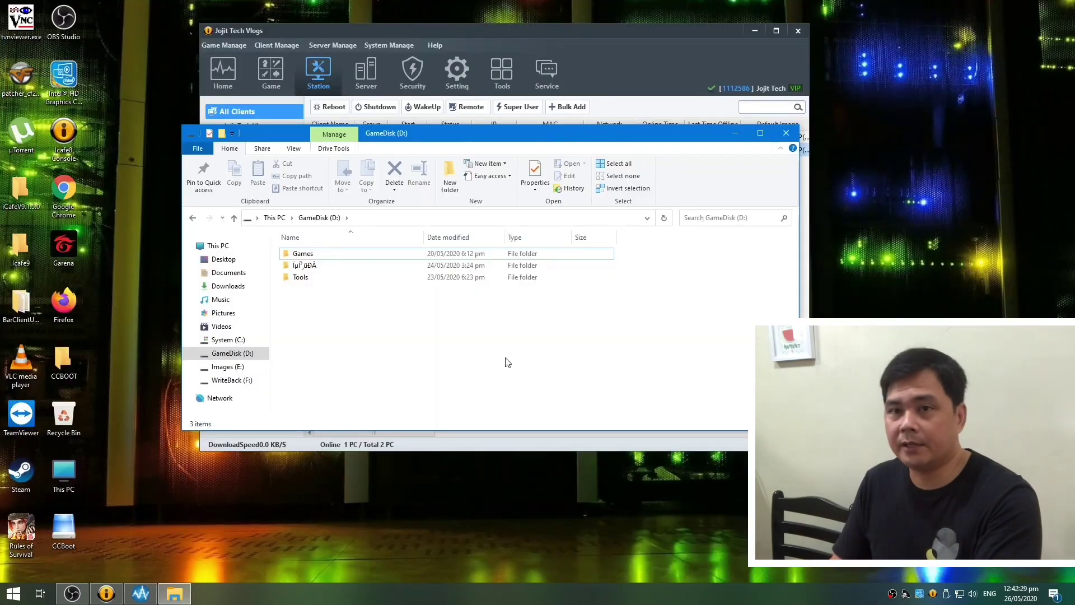
Step: Create a folder named Windows10_Shared on the server's GameDisk (D:) drive
drag(486, 144, 344, 105)
click(52, 176)
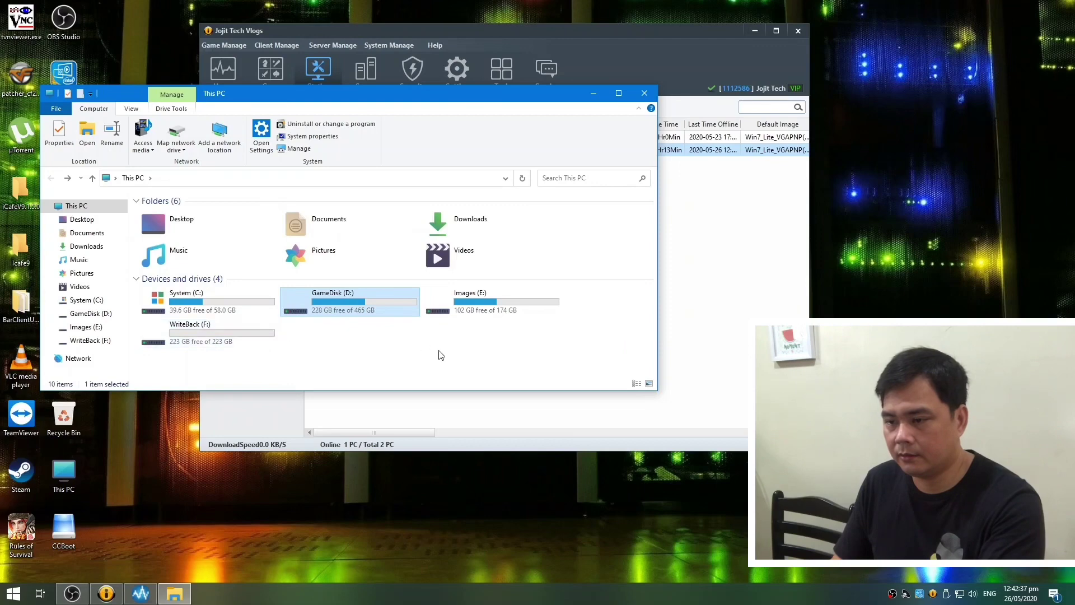
double_click(361, 311)
right_click(308, 308)
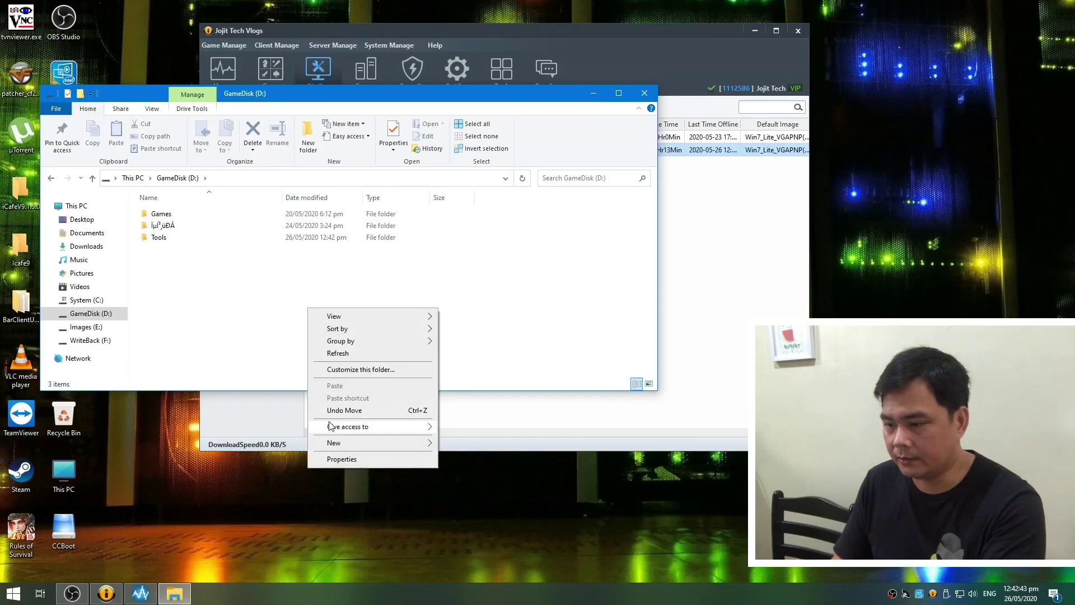
mouse_move(333, 442)
click(485, 444)
text(W)
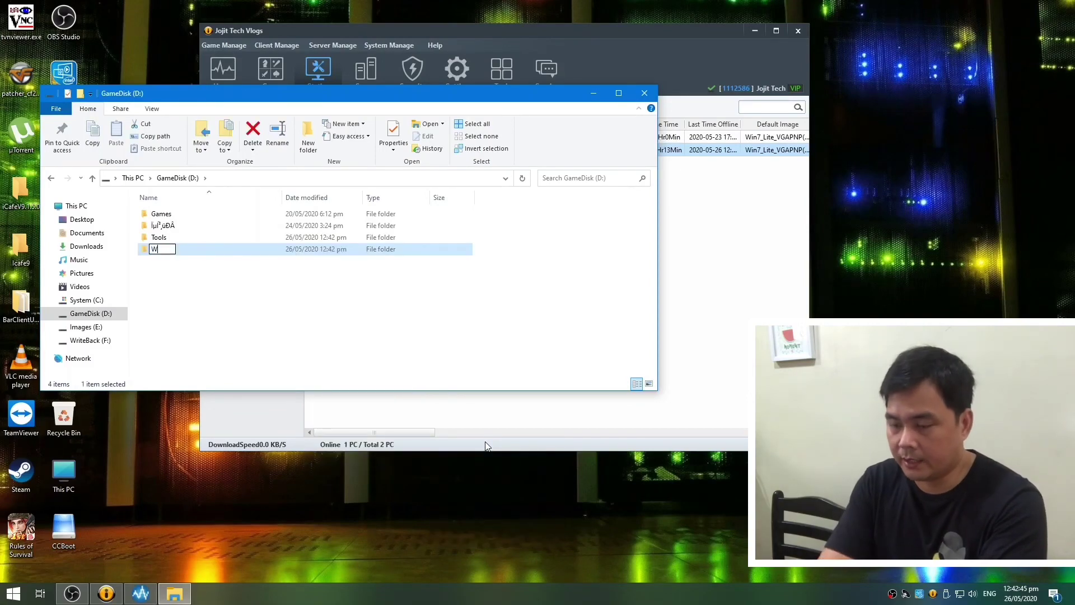
text(indo)
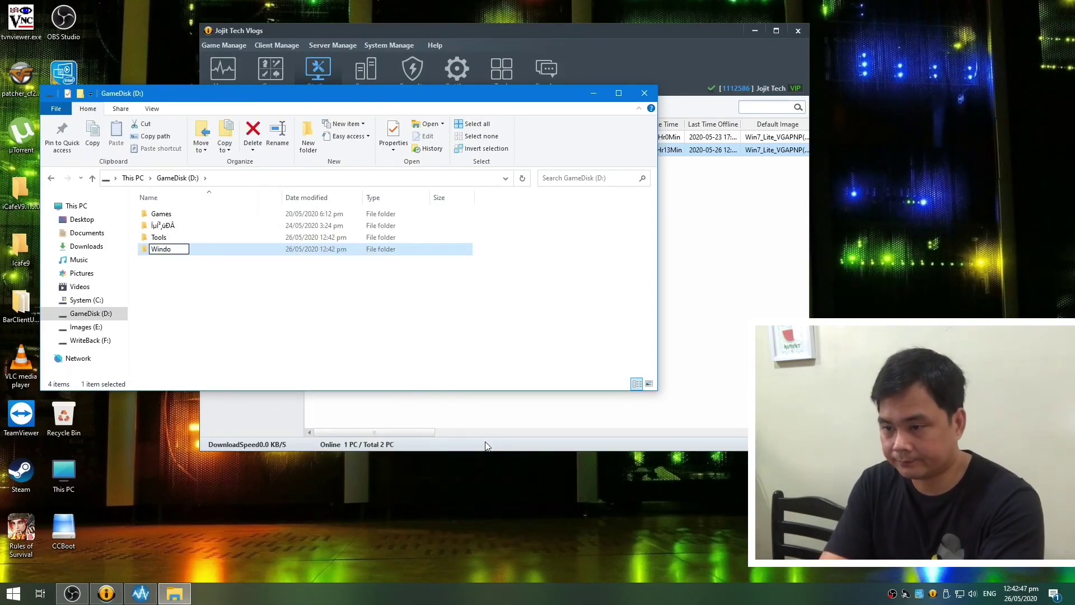
text(ws10)
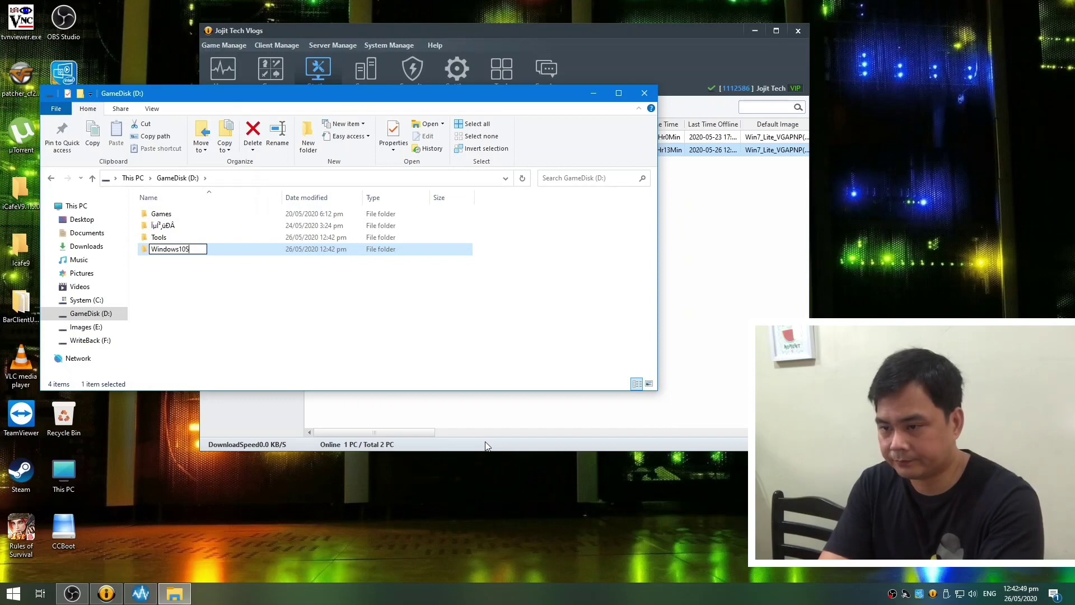
text(S)
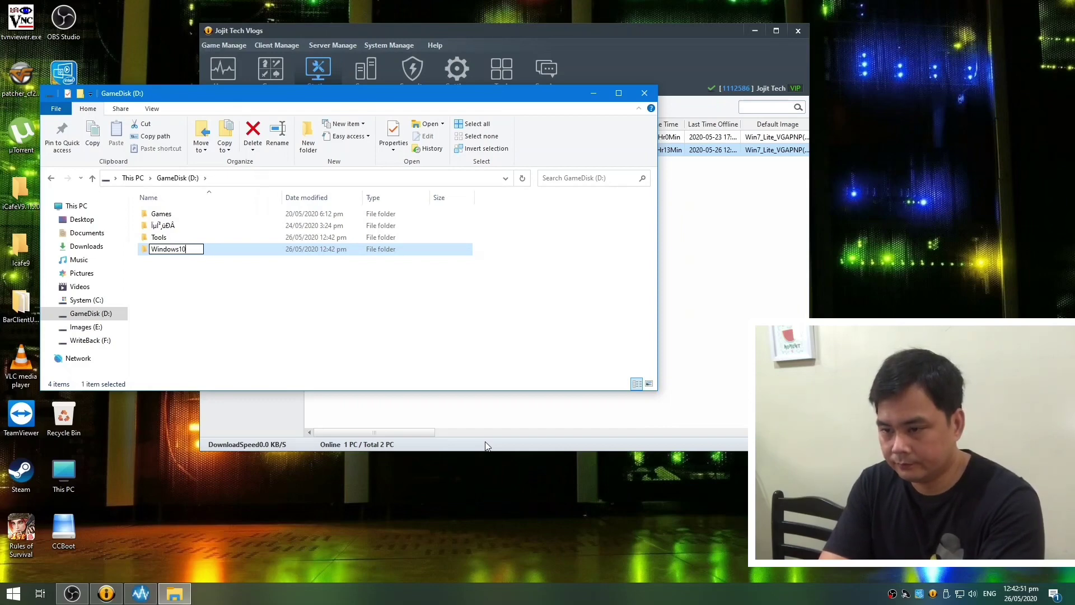
text(Shared)
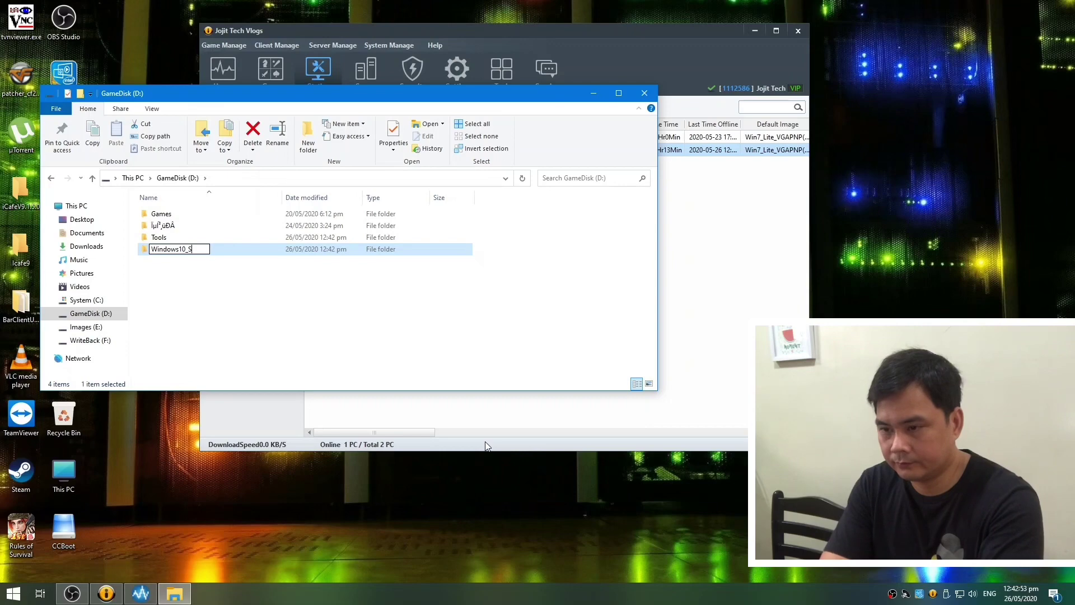
click(217, 275)
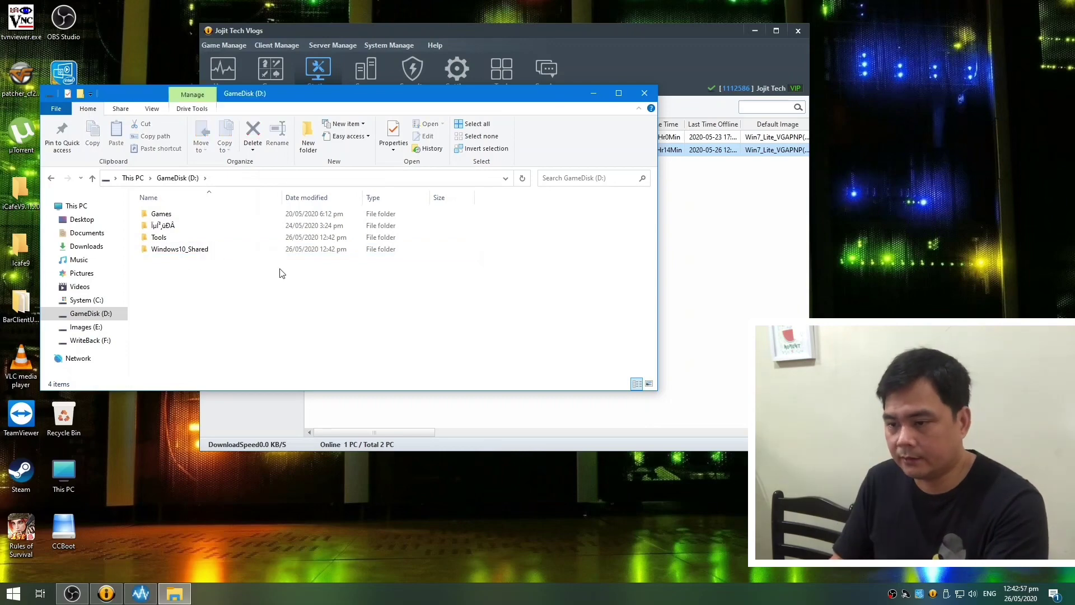
Step: Open the network sharing settings of the Windows10_Shared folder and add Everyone to the people to share with
right_click(193, 250)
click(244, 542)
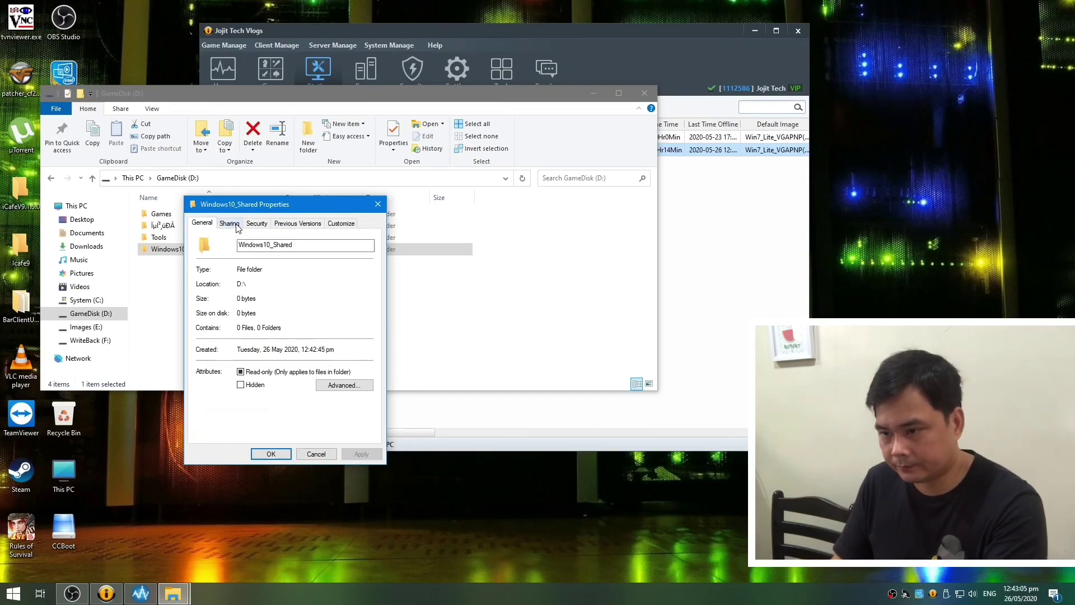
click(234, 225)
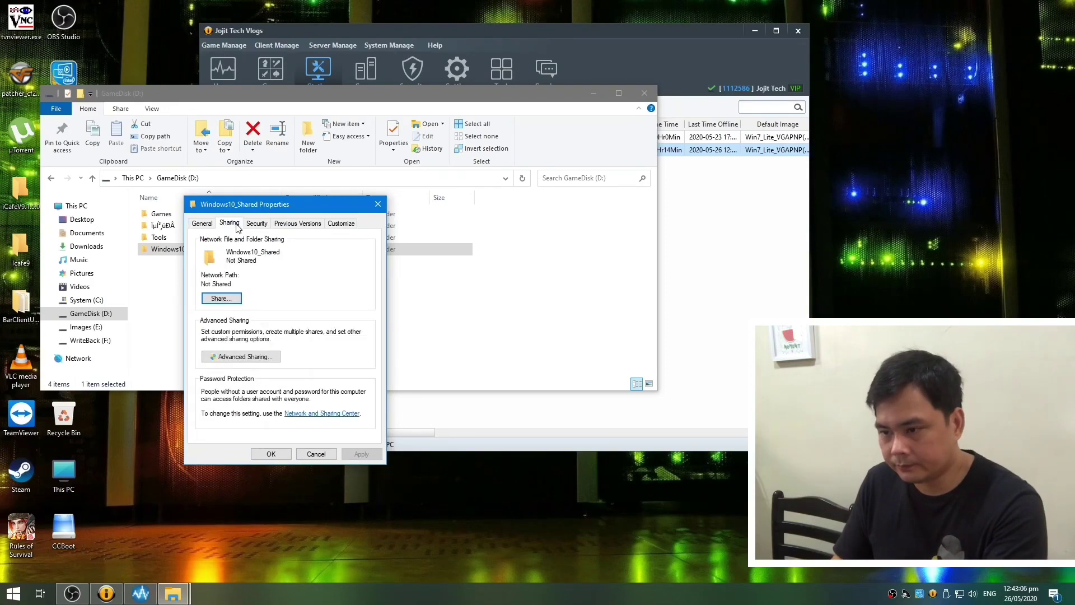
click(212, 300)
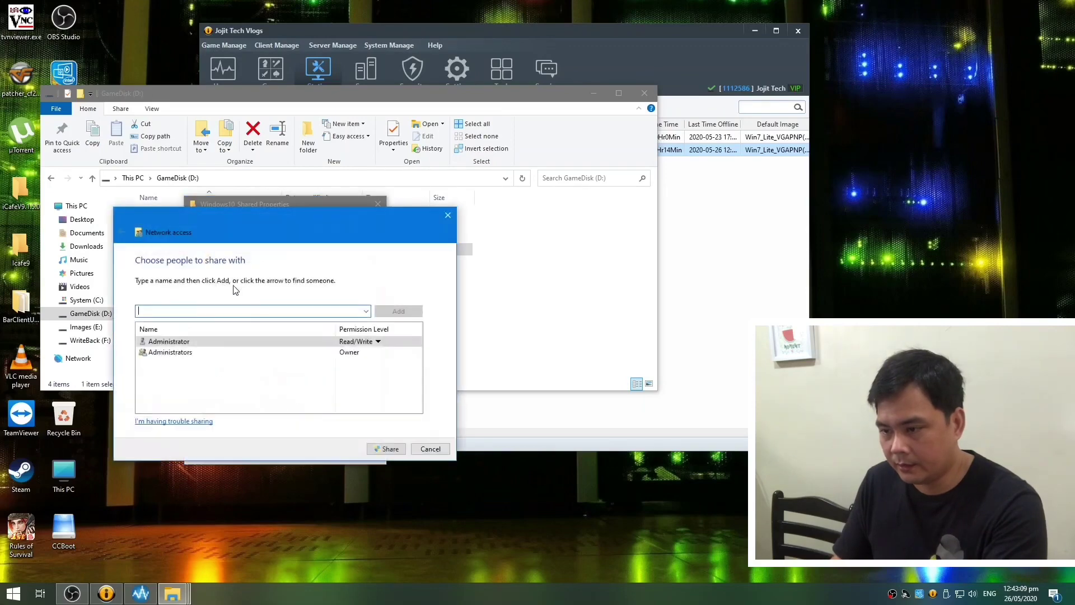
click(365, 311)
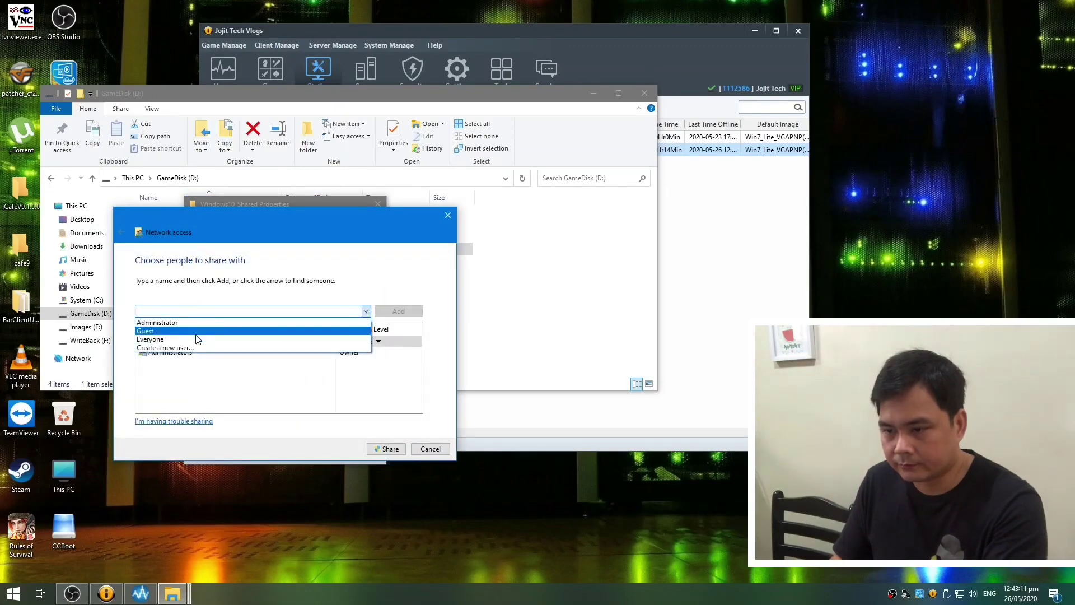
click(156, 340)
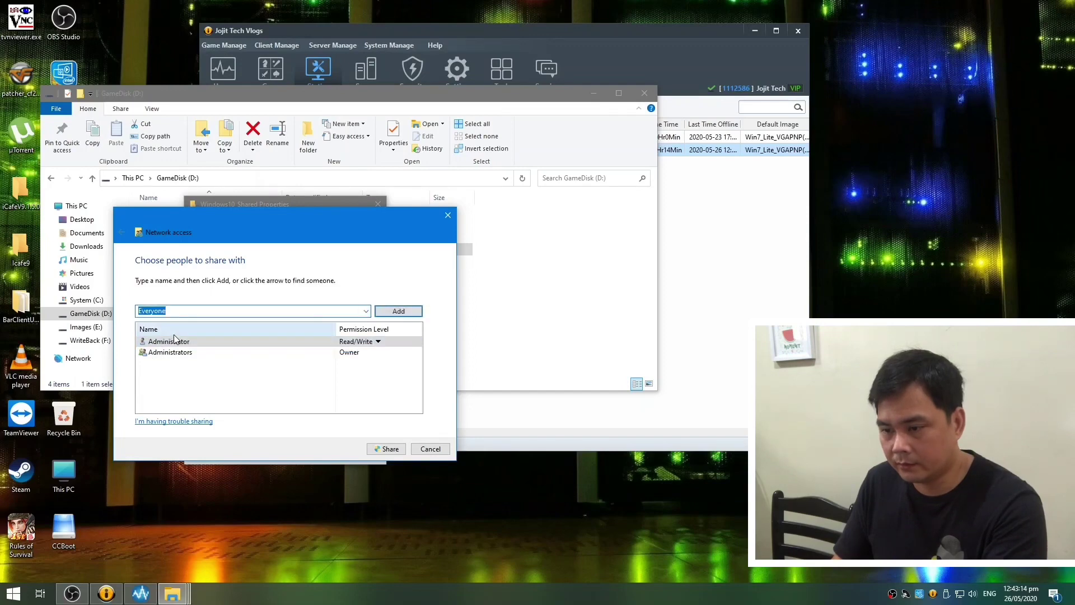
click(399, 313)
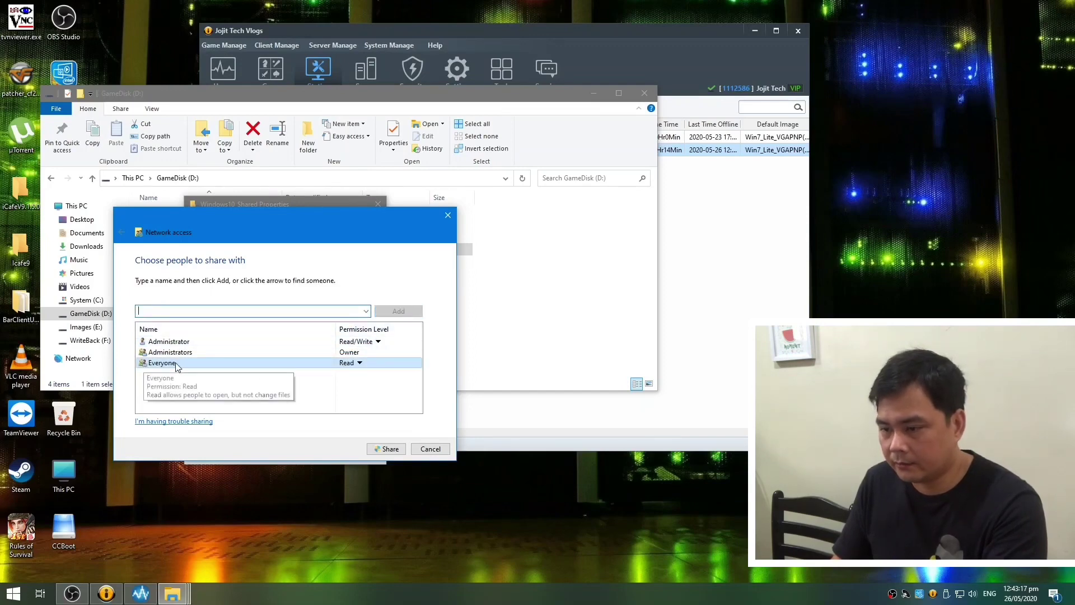
Step: Give Everyone Read/Write permission, share the folder, and close its properties and the GameDisk (D:) window
click(360, 364)
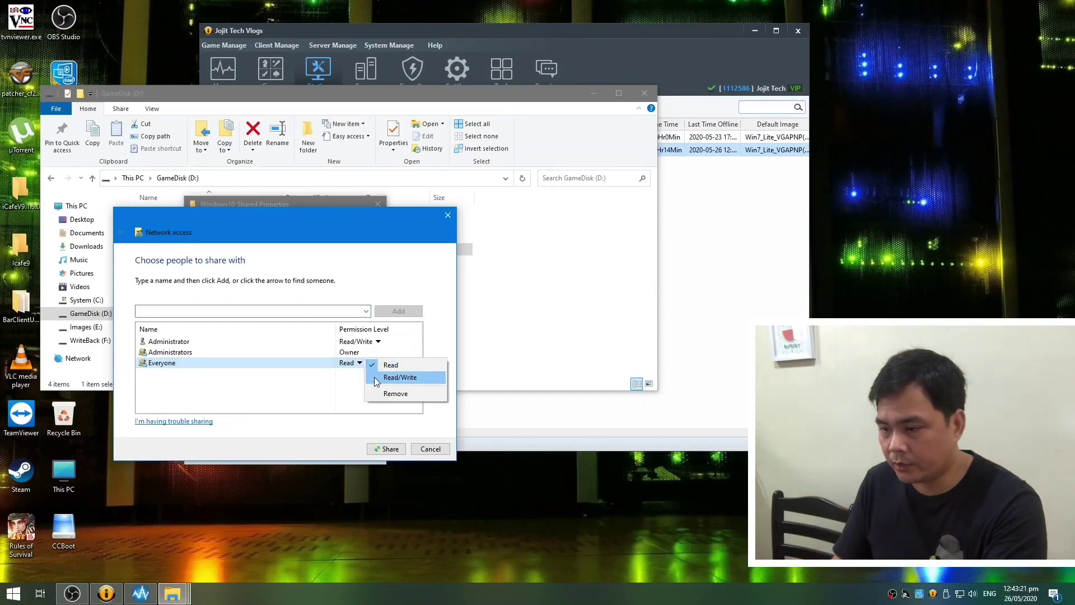
click(376, 379)
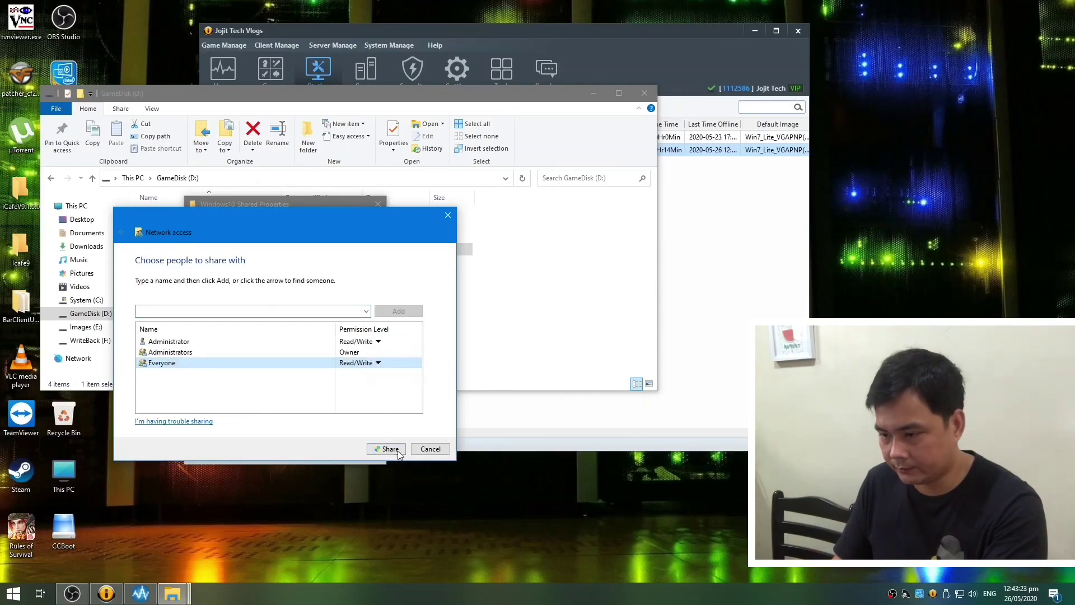
click(392, 449)
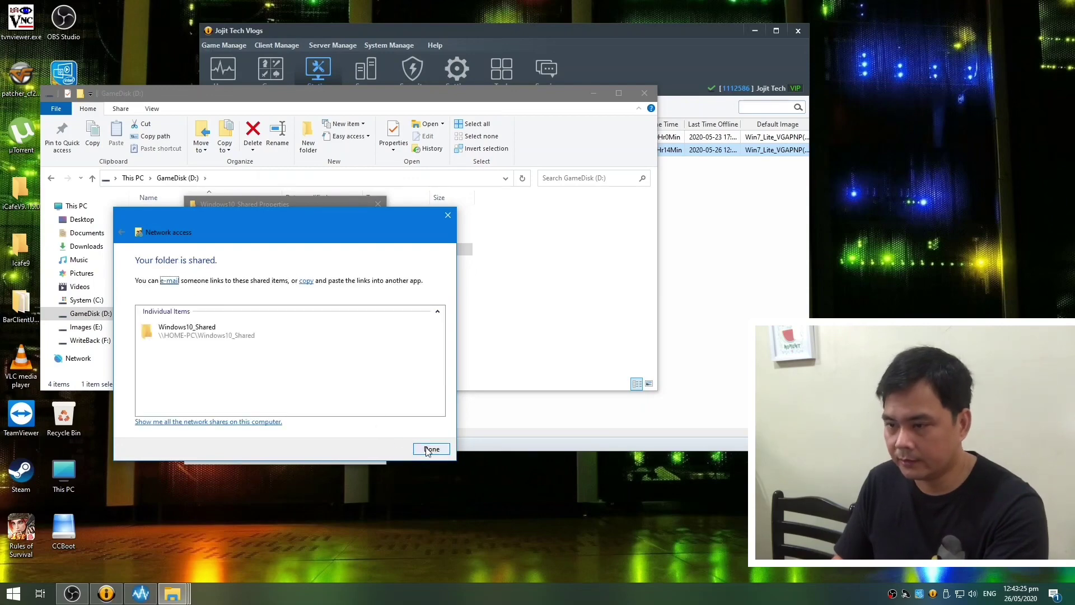
click(431, 449)
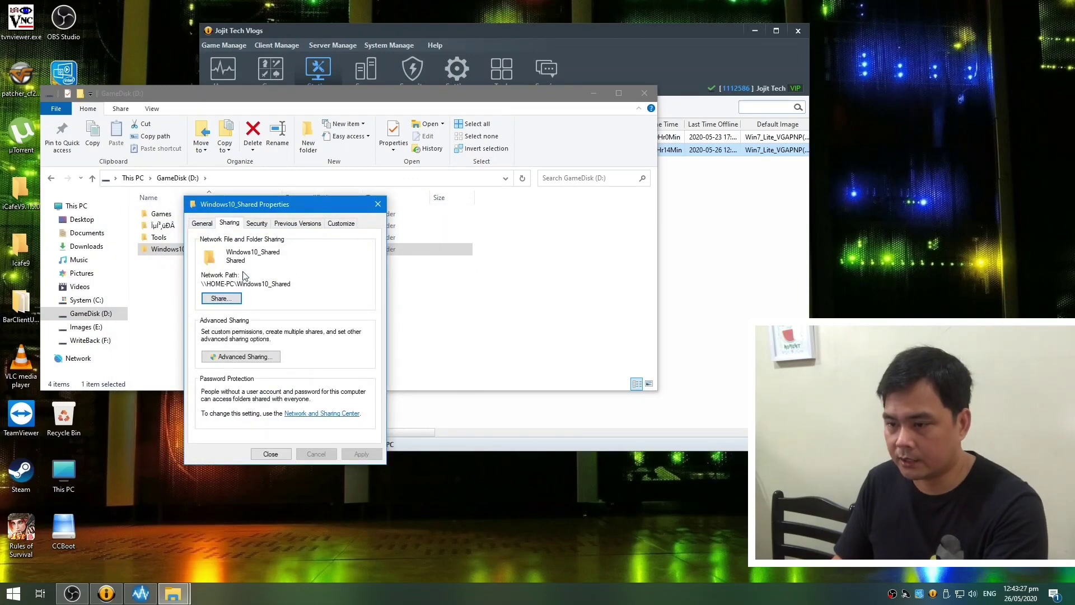
click(270, 454)
click(643, 93)
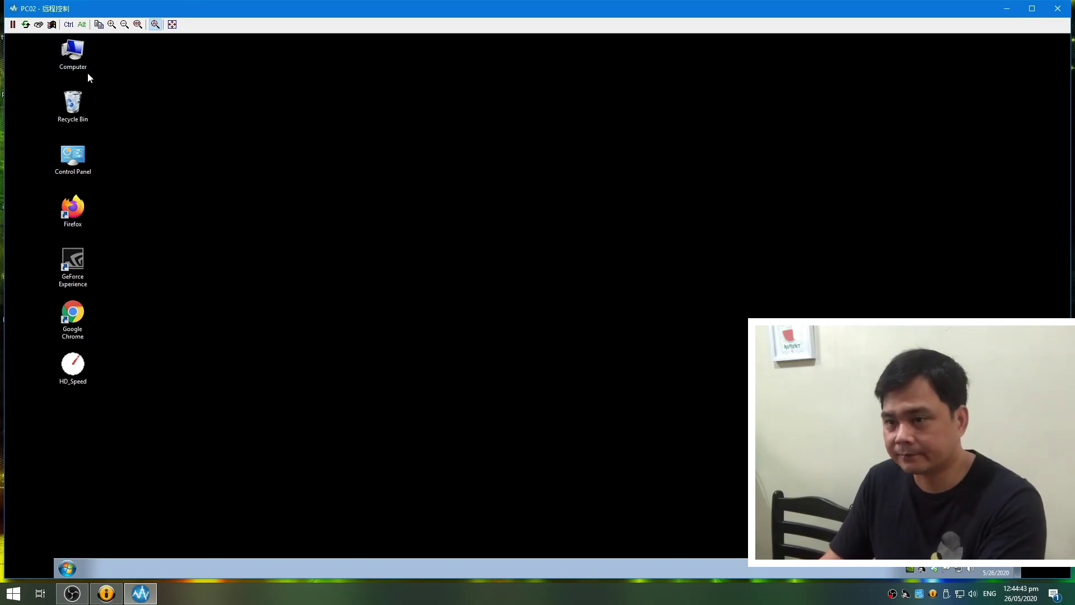
Step: On PC02, browse the network to HOME-PC and open its Windows10_Shared folder
double_click(78, 57)
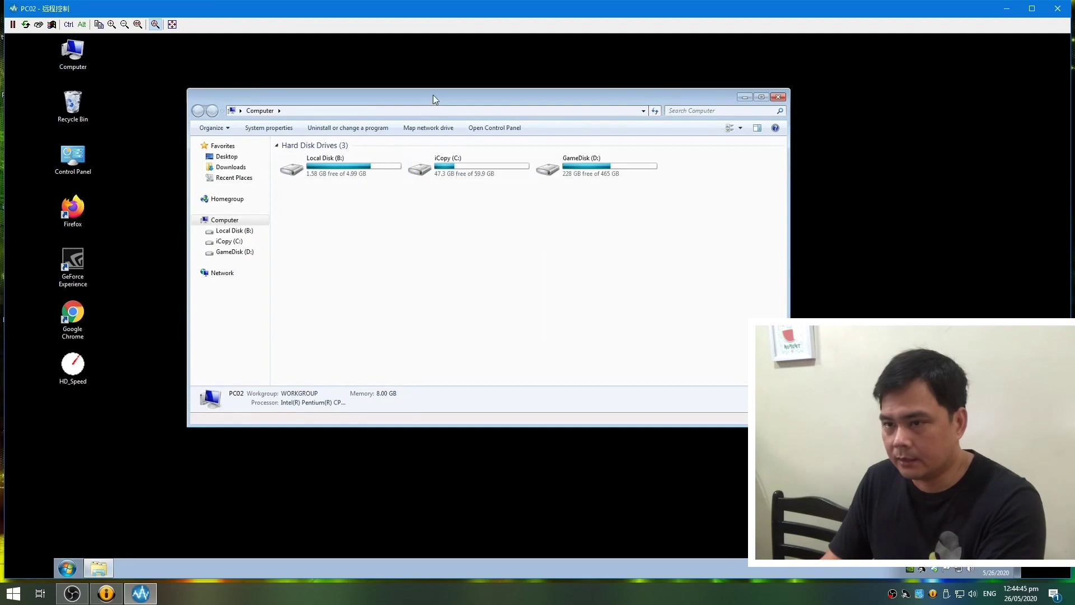
drag(432, 95, 438, 98)
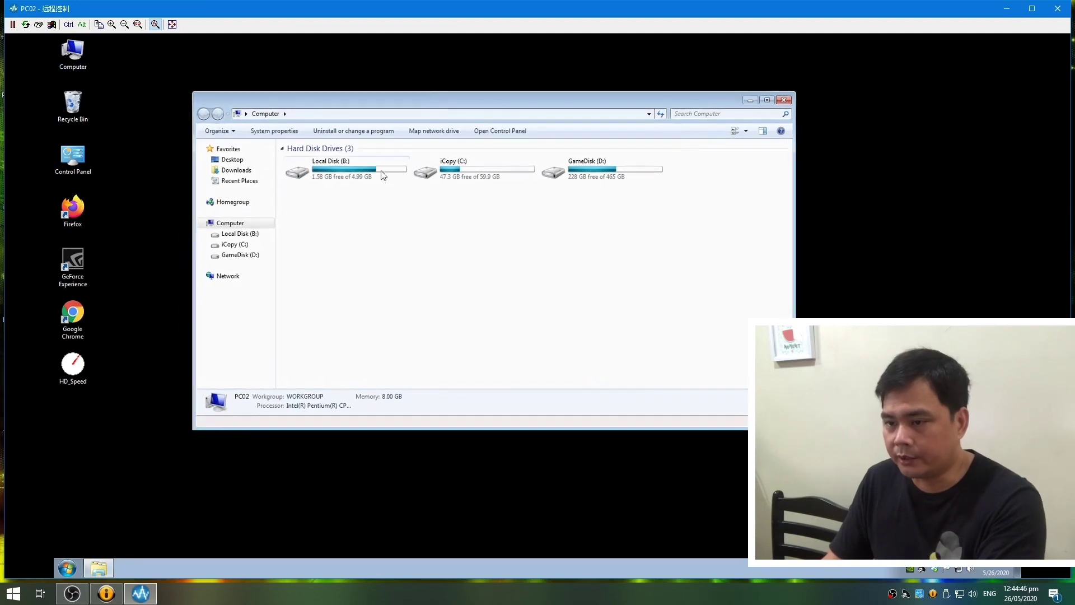
click(222, 277)
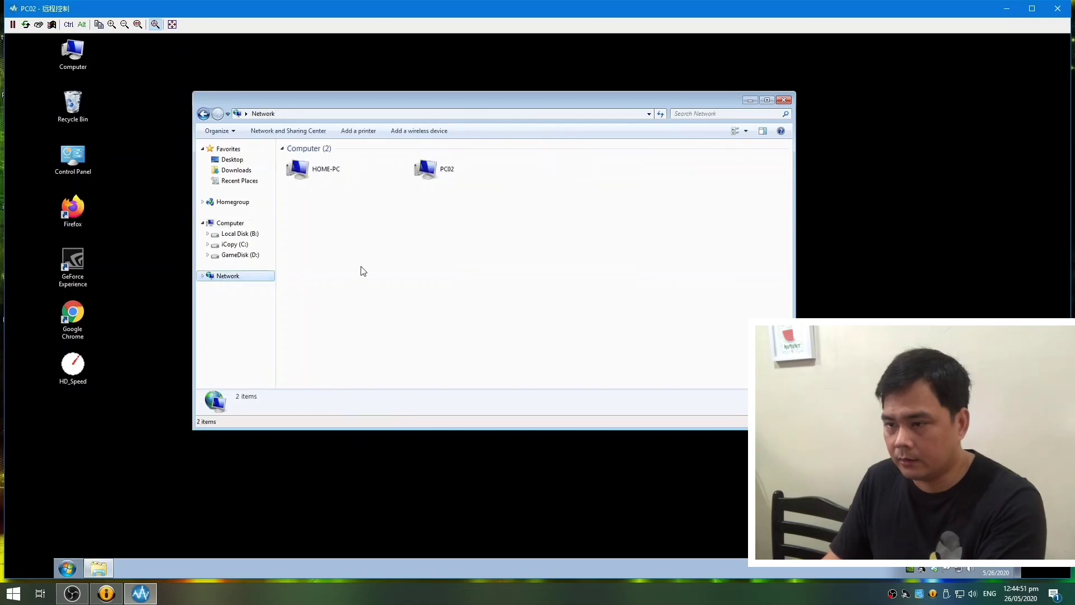
double_click(329, 174)
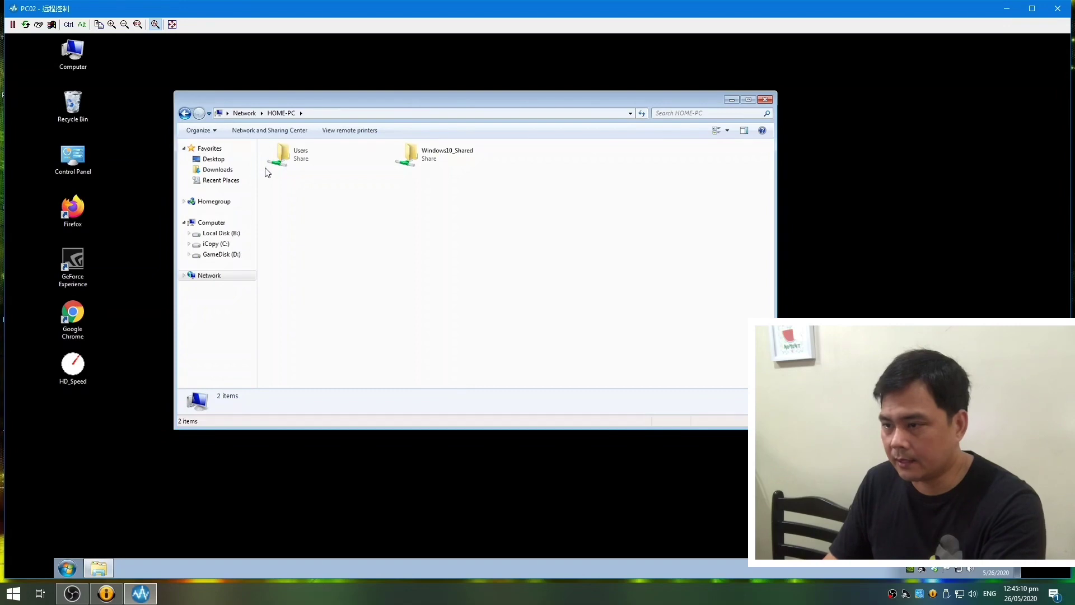
double_click(448, 162)
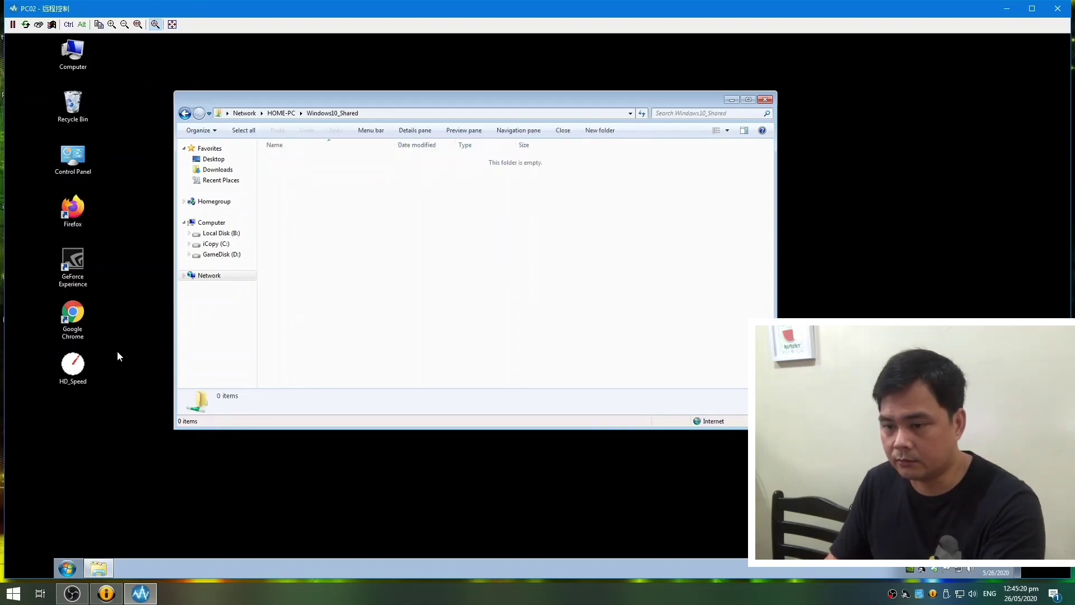
Step: Copy HD_Speed from PC02's desktop into the Windows10_Shared network folder
right_click(79, 374)
click(102, 312)
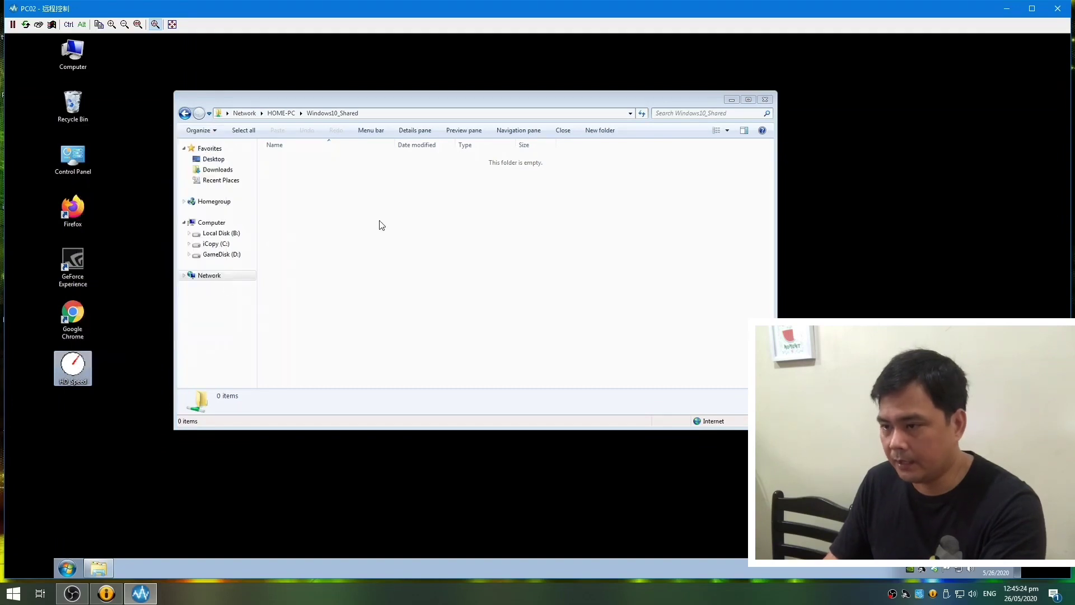
right_click(406, 208)
click(424, 279)
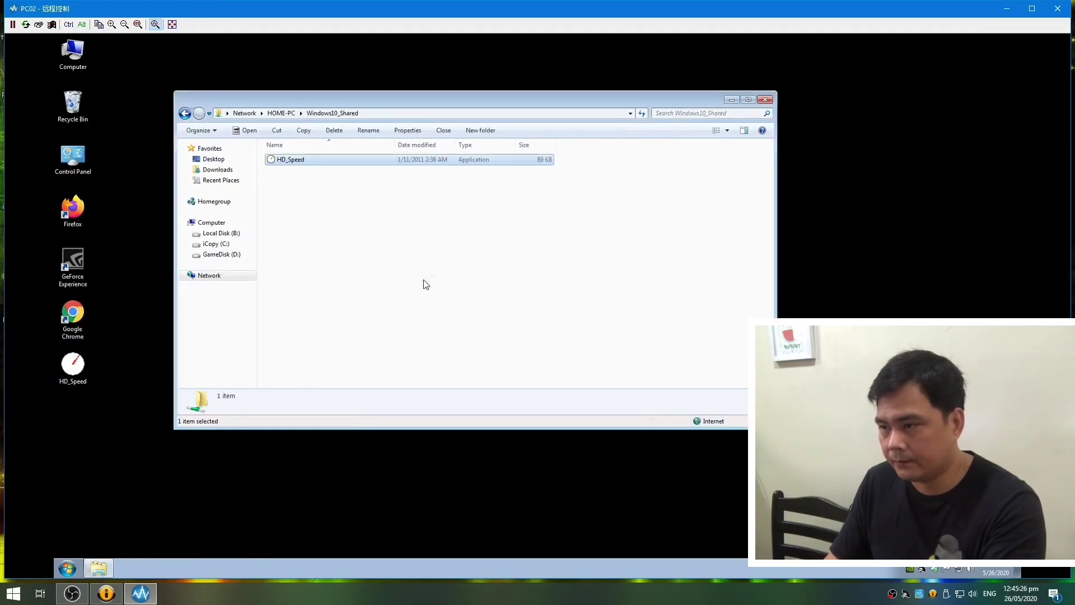
click(277, 160)
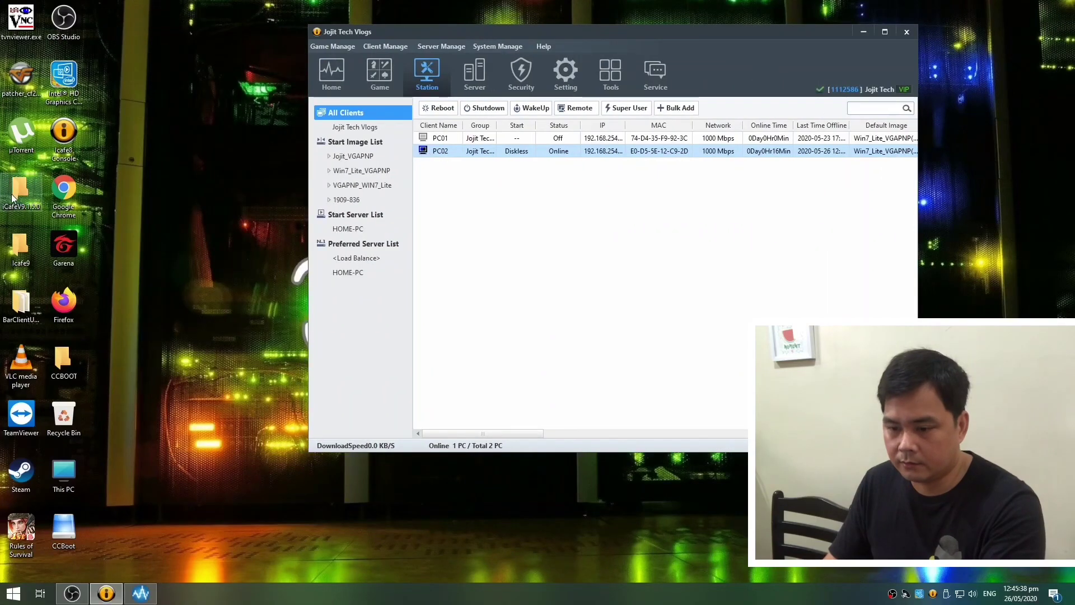
Step: On the server, open Windows10_Shared on GameDisk (D:) to check for the file copied from PC02
double_click(63, 473)
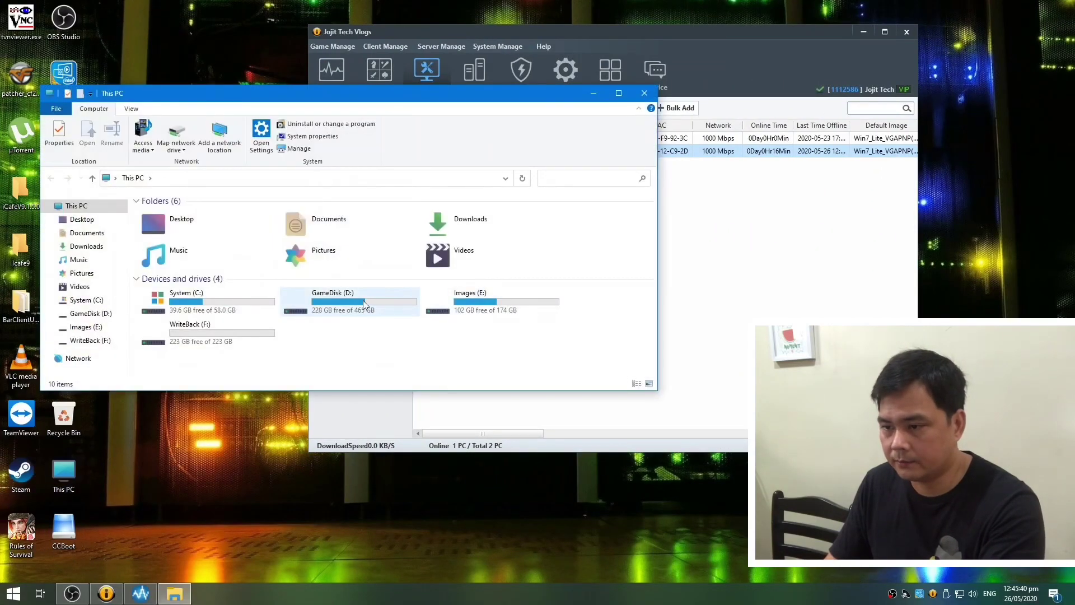
double_click(354, 303)
click(223, 253)
double_click(224, 253)
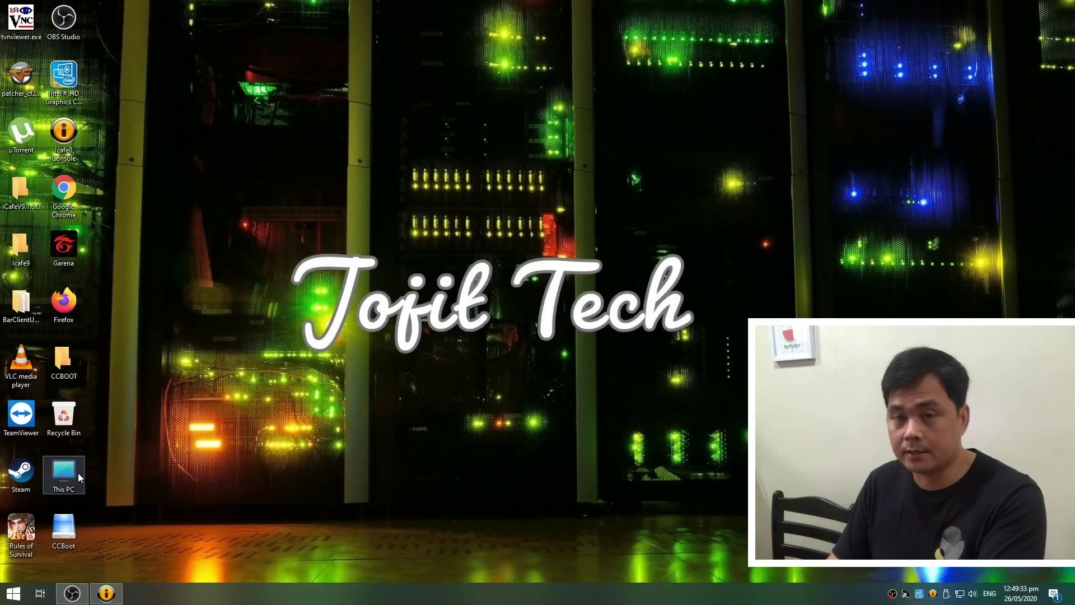
Step: Open a taller This PC window on the server and browse the network to PC02's shared Users folder
click(79, 472)
double_click(79, 472)
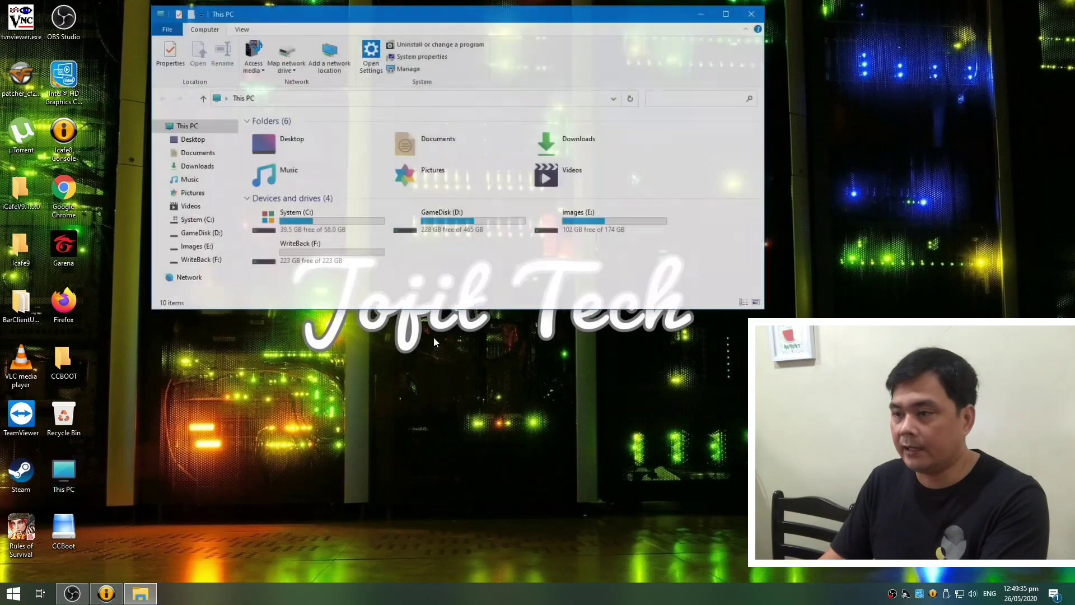
drag(464, 18, 478, 31)
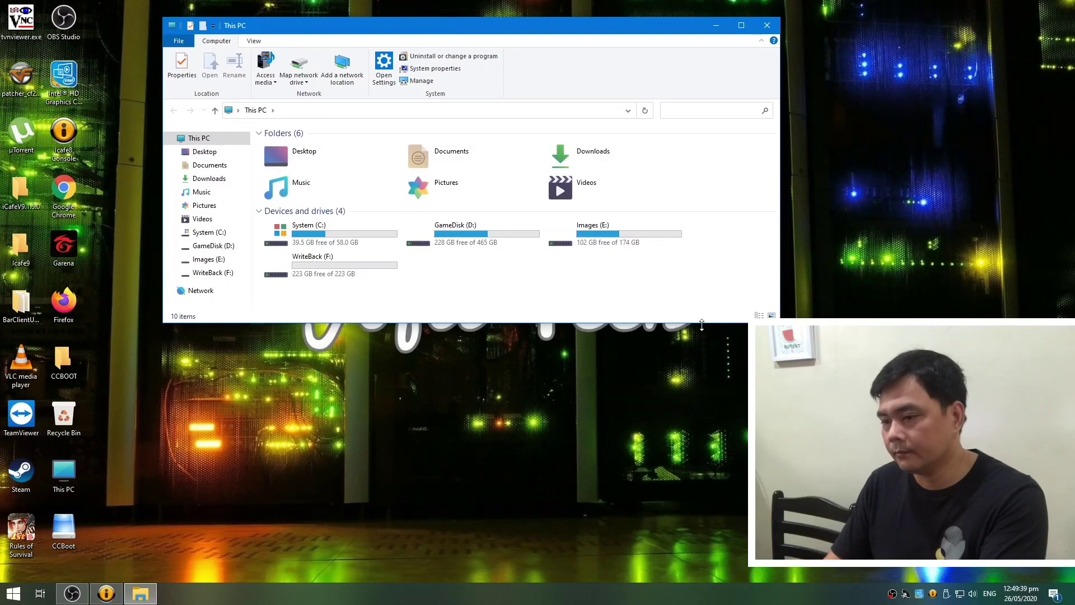
drag(701, 323, 678, 446)
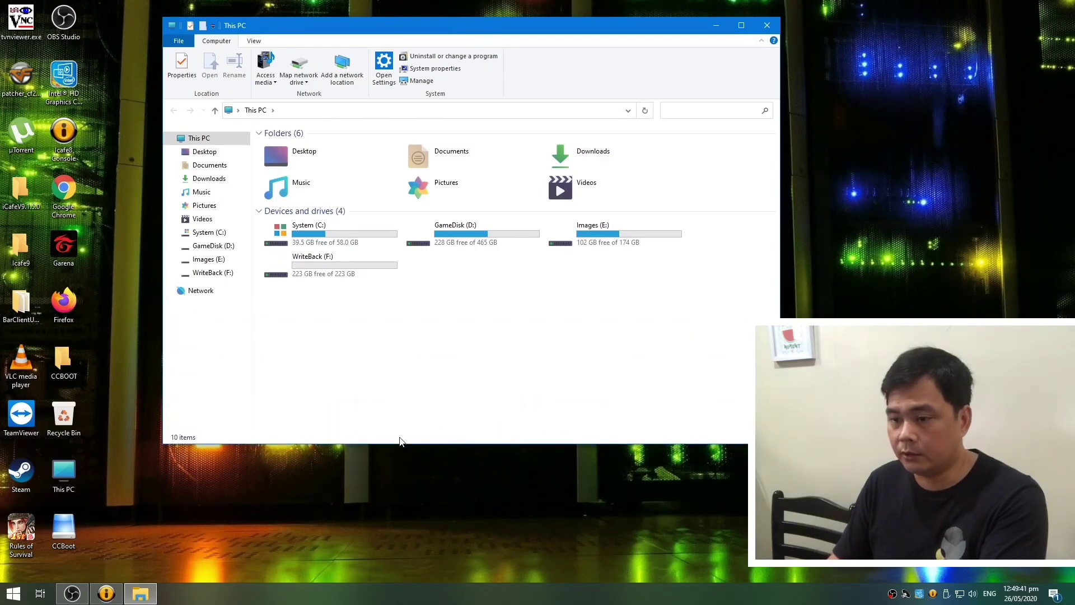
click(202, 296)
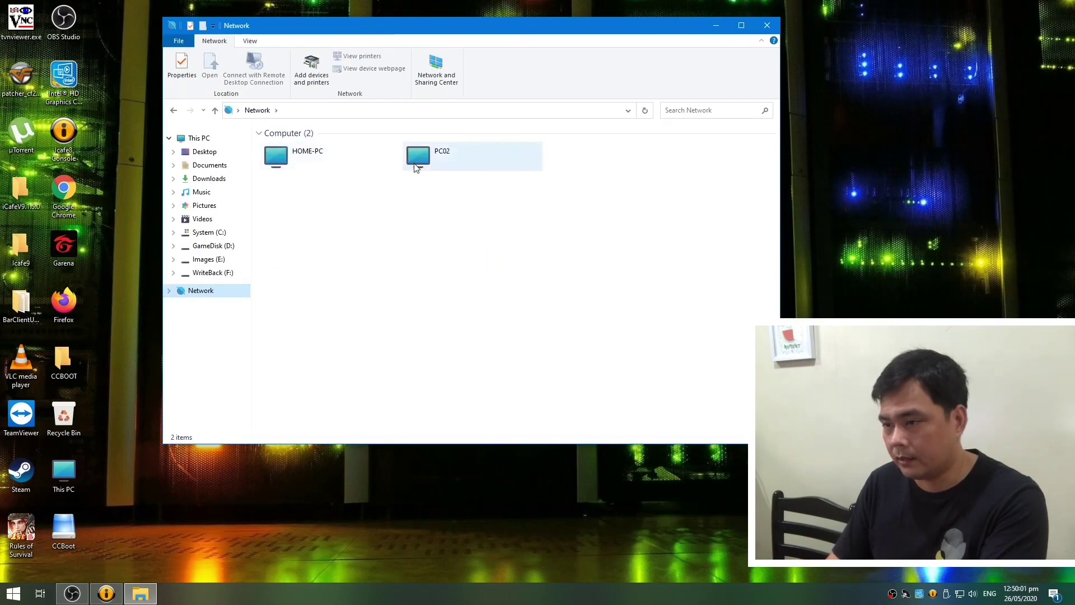
double_click(480, 162)
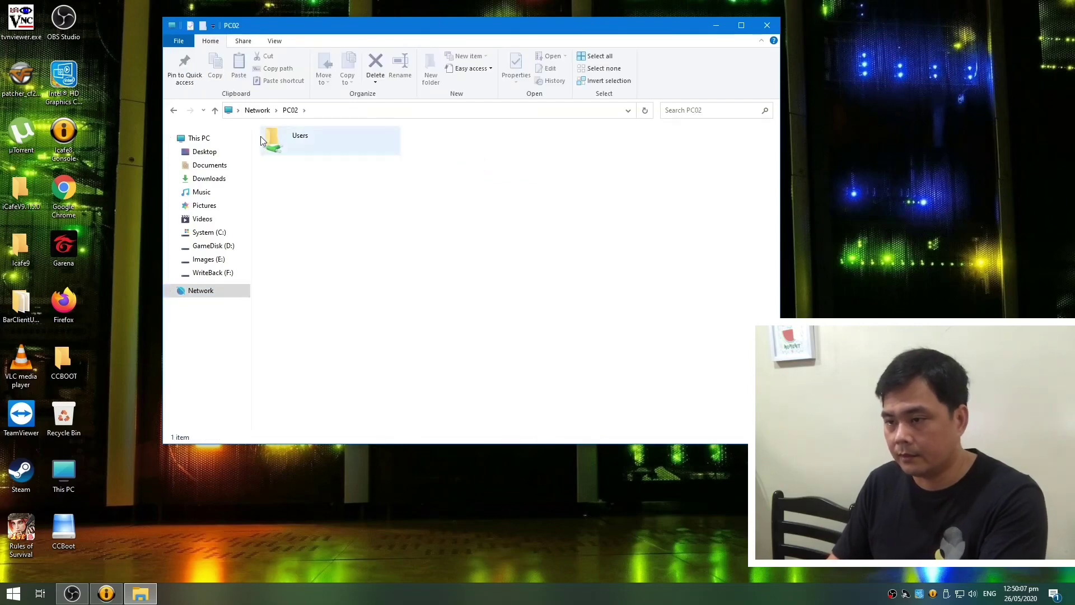
double_click(311, 145)
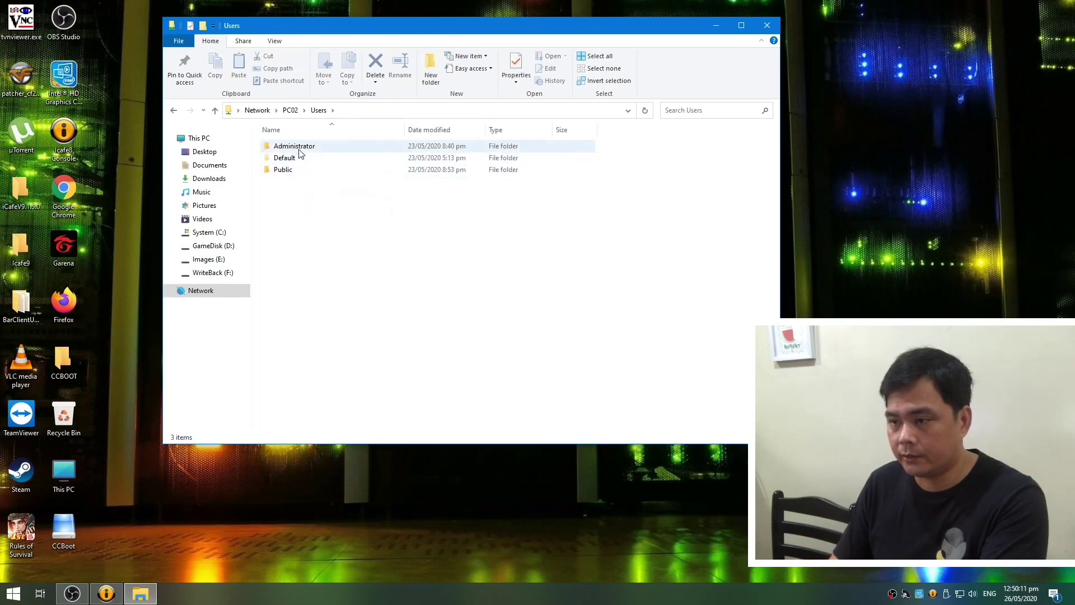
Step: Browse PC02's Administrator folder to Documents, look inside Games for Windows - LIVE Demos, and return to Documents
double_click(296, 147)
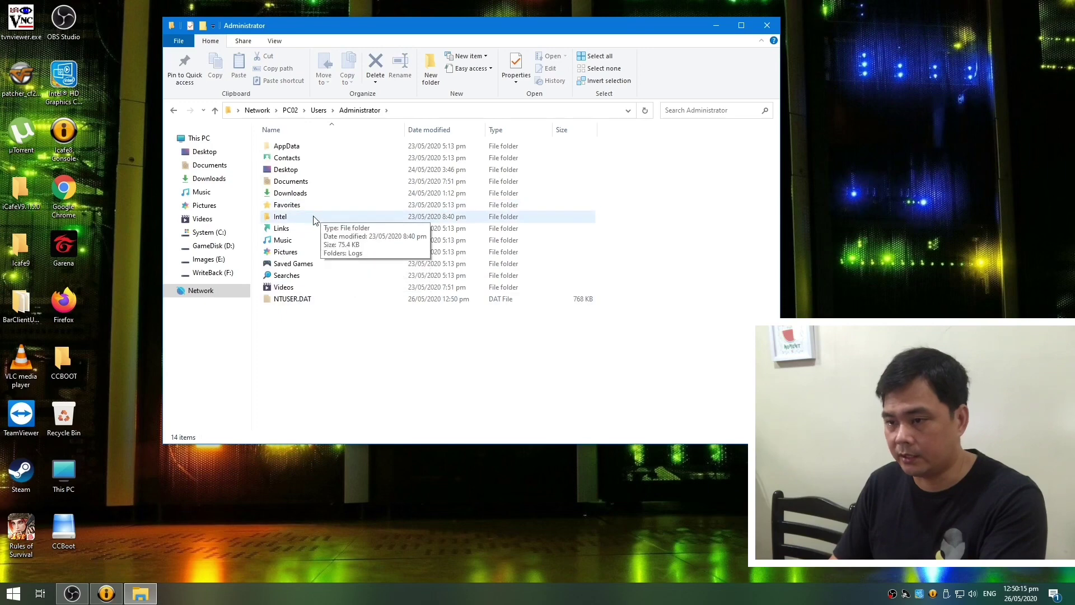
double_click(292, 185)
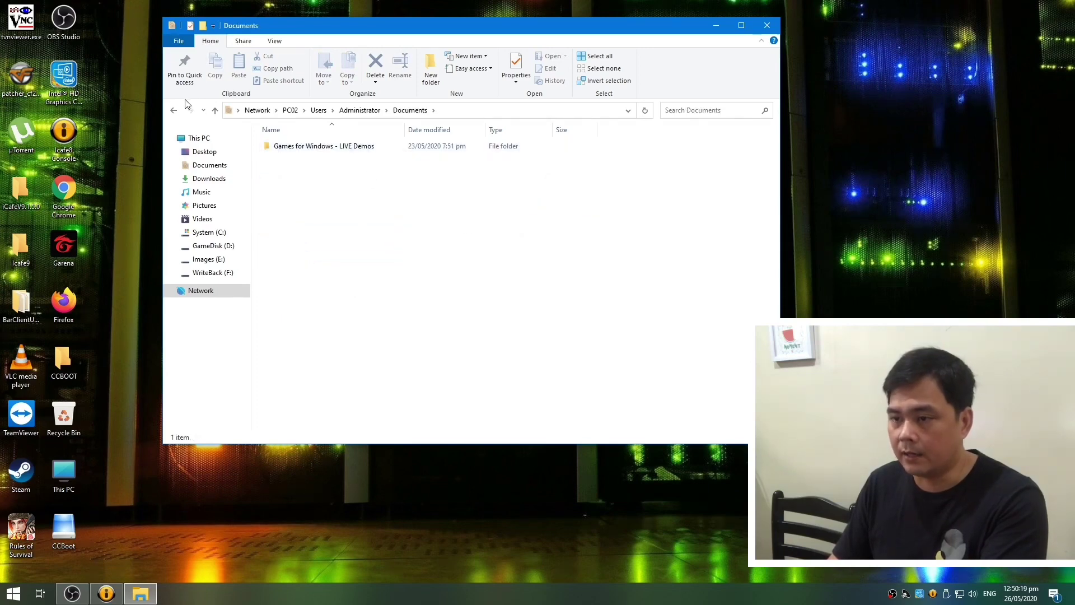
click(215, 110)
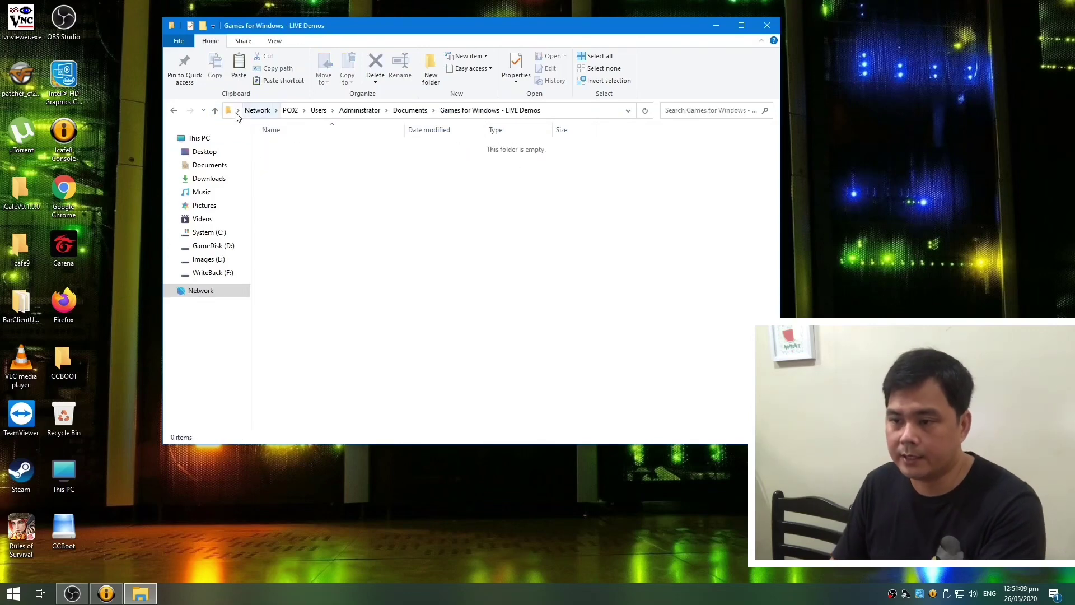
click(217, 111)
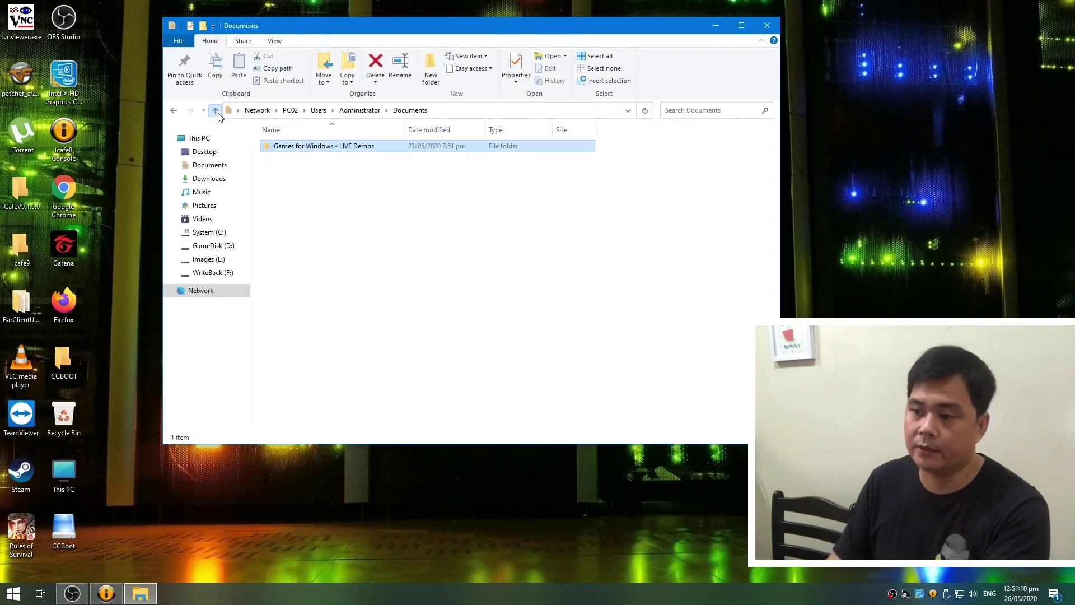
Step: Move the window showing PC02's Documents folder lower on the server's desktop and close it
click(771, 28)
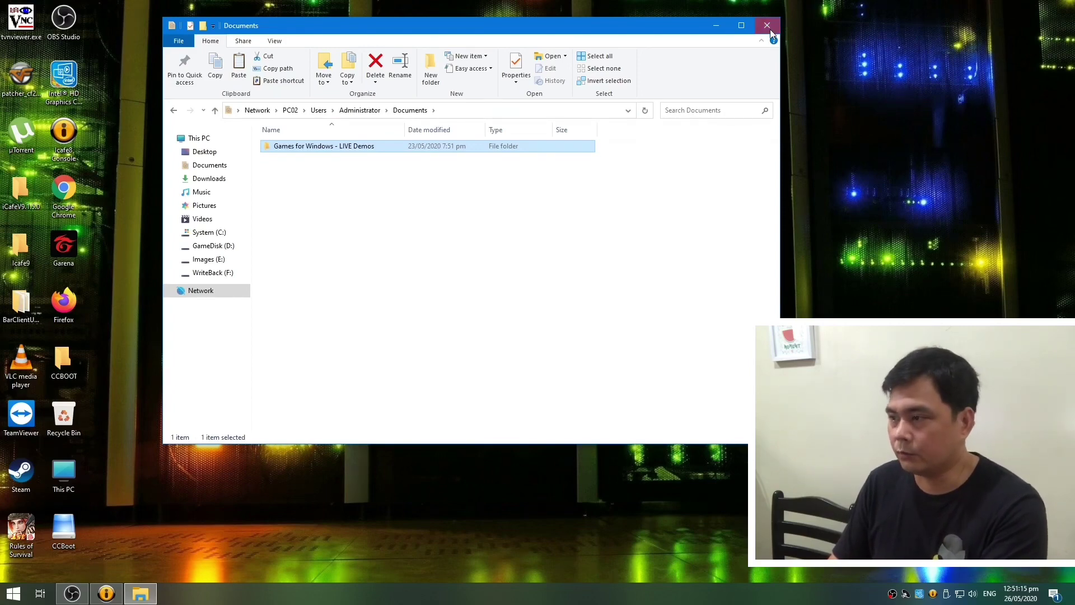
drag(611, 29, 589, 86)
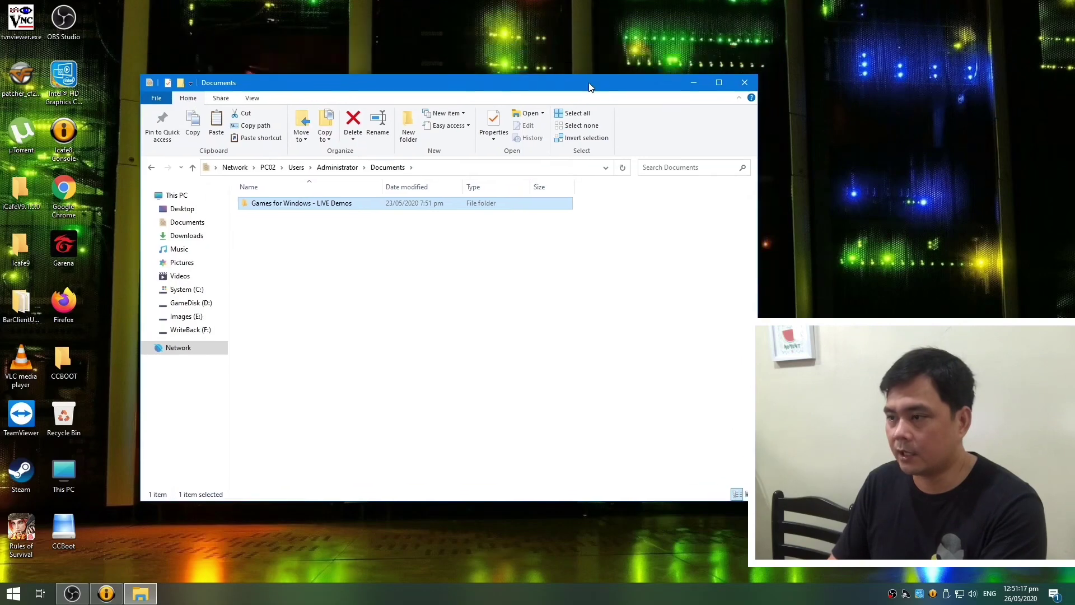
right_click(590, 35)
click(663, 66)
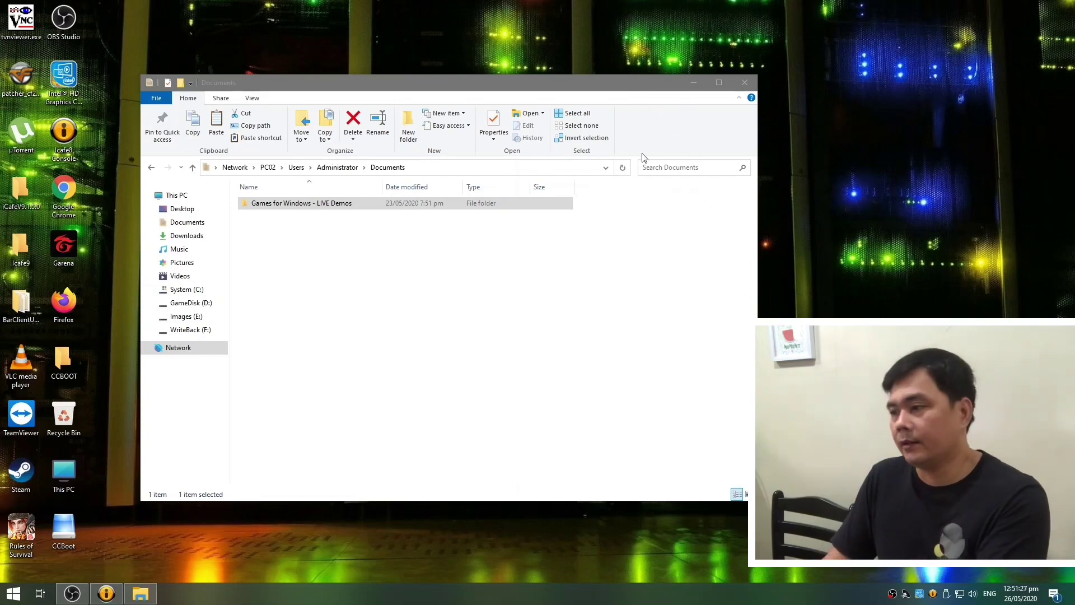
click(744, 82)
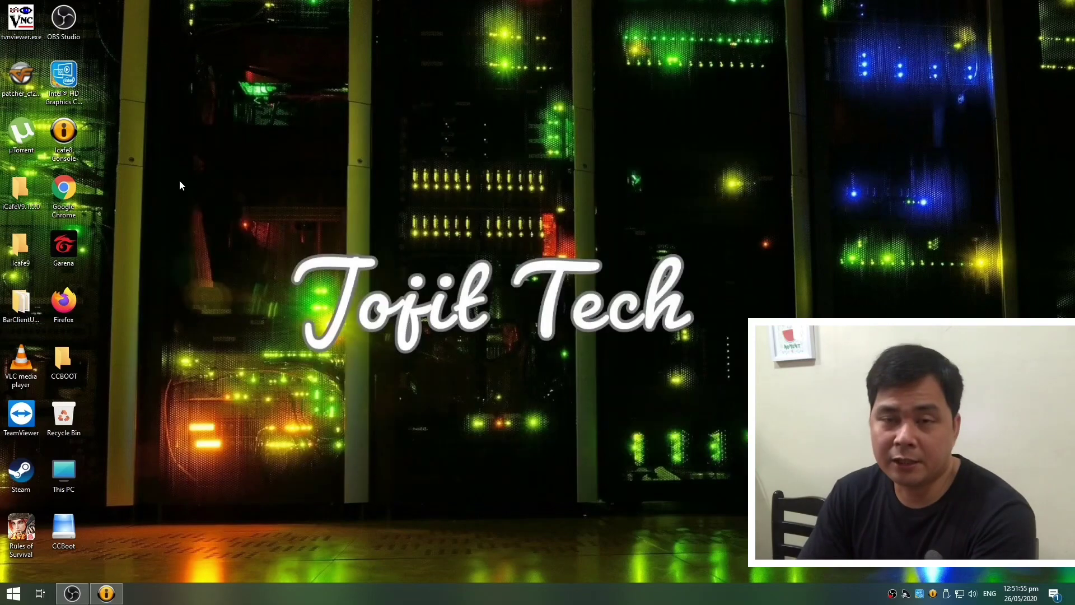